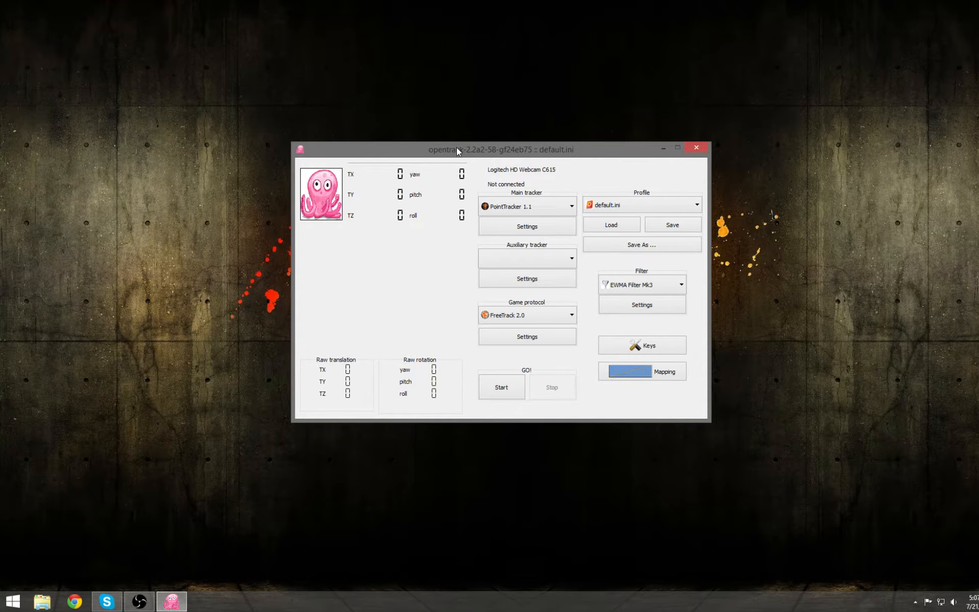
Launch FreeTrack v2.2 and arrange its window beside the opentrack window on the desktop.
mouse_move(457, 151)
left_mouse_down()
mouse_move(473, 146)
mouse_move(442, 154)
left_mouse_up()
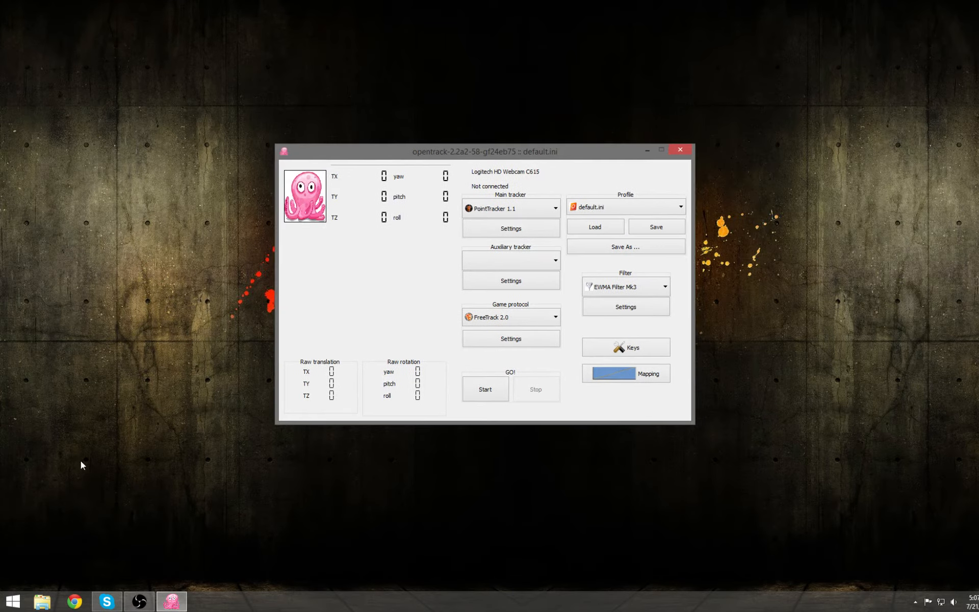
left_click(6, 606)
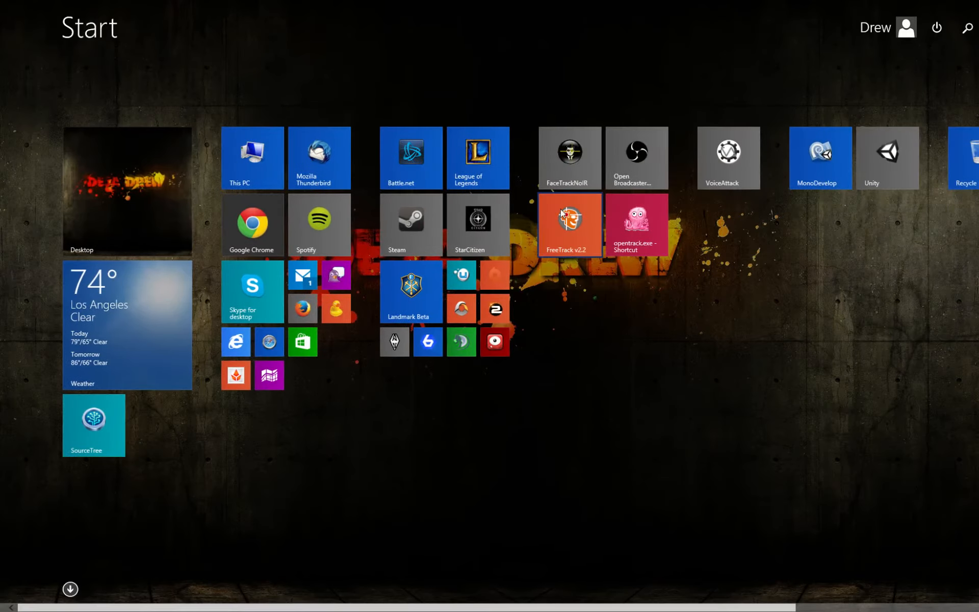
left_click(466, 238)
left_click_drag(498, 162, 734, 169)
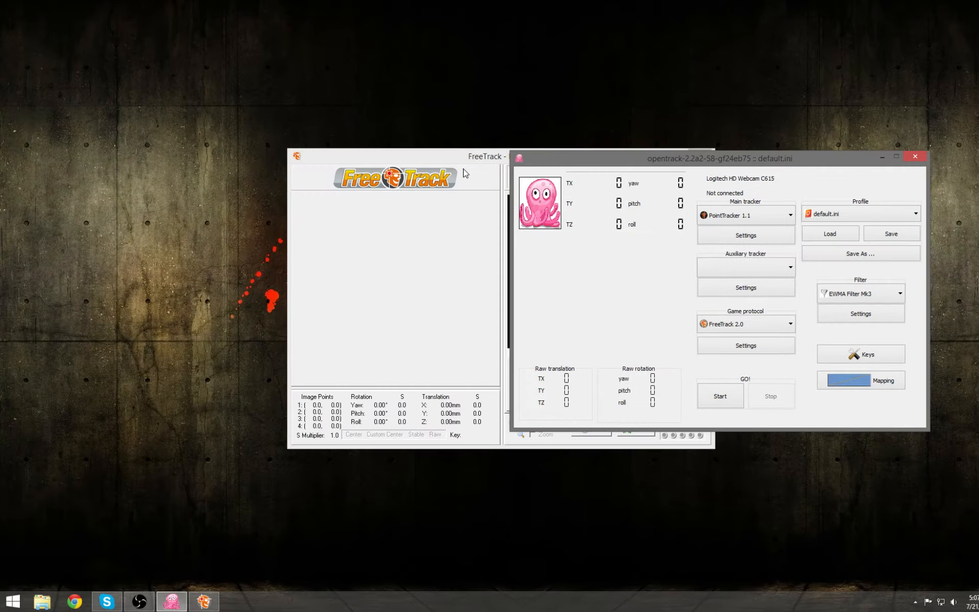
left_click_drag(438, 163, 312, 152)
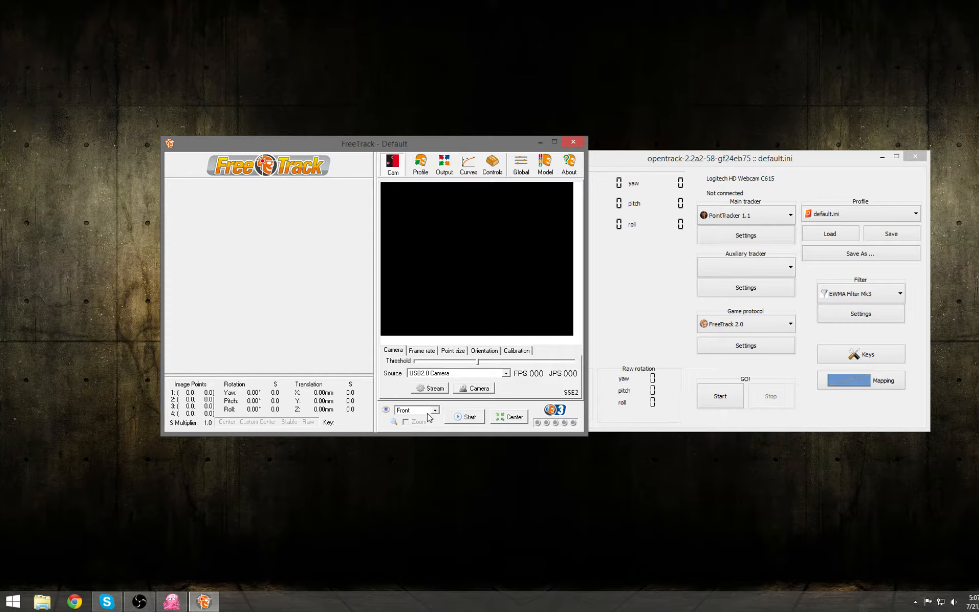
Run FreeTrack's tracking, look over the camera view for the tracked points, and stop the tracking.
left_click(464, 418)
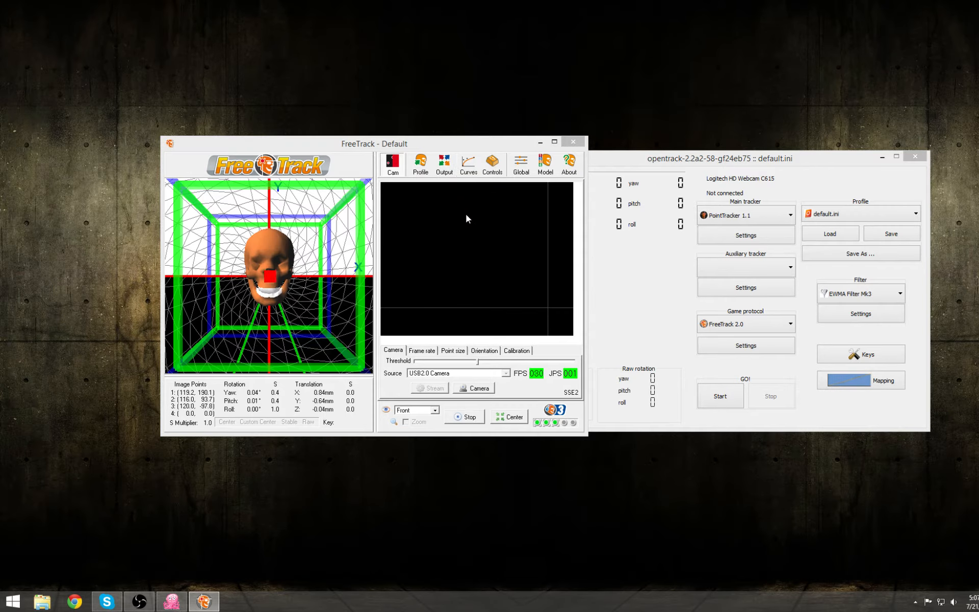
left_click_drag(577, 258, 578, 295)
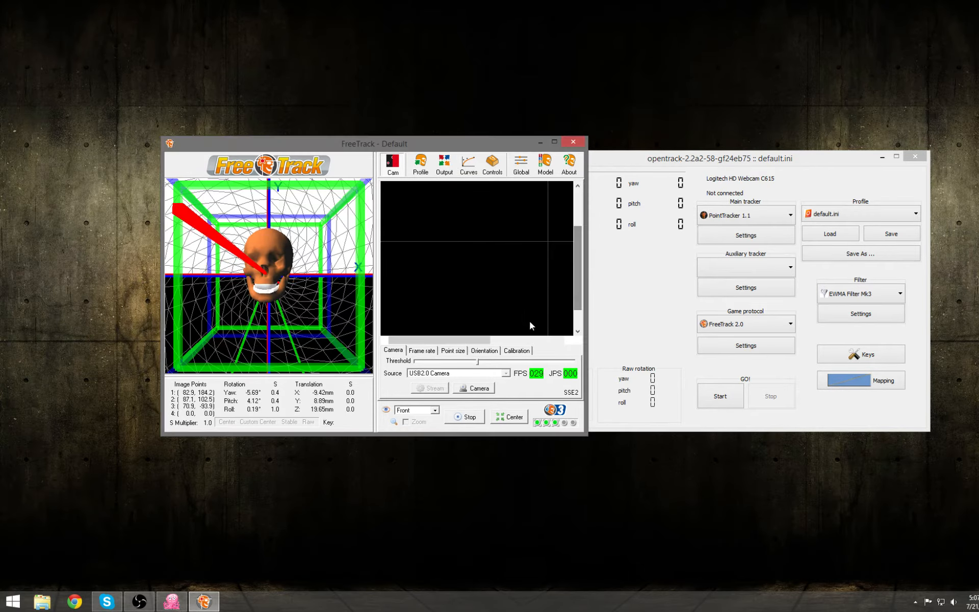
left_click_drag(486, 339, 537, 340)
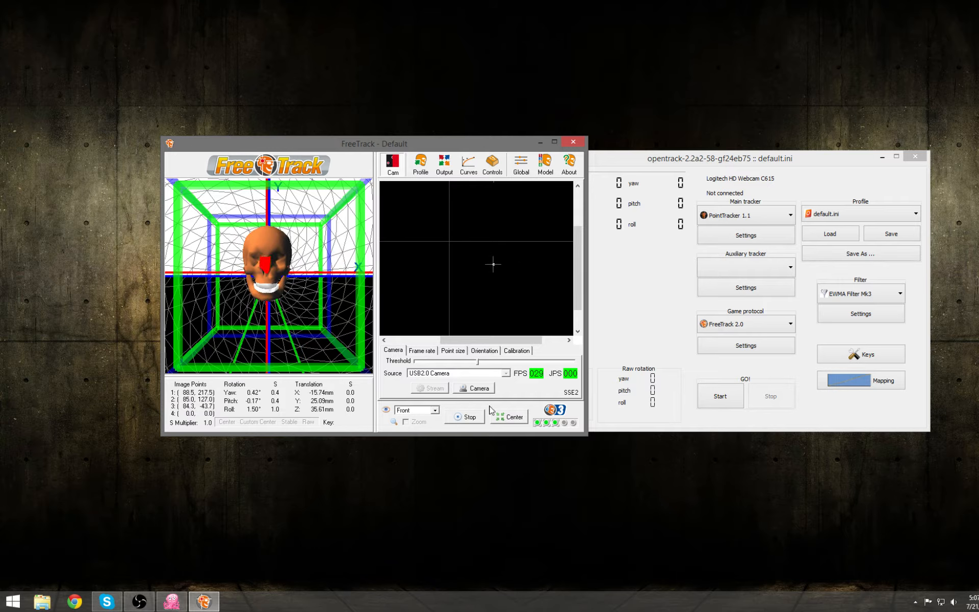
left_click(470, 417)
Run opentrack's PointTracker 1.1 tracking briefly to view the detected points, and stop it.
left_click(669, 256)
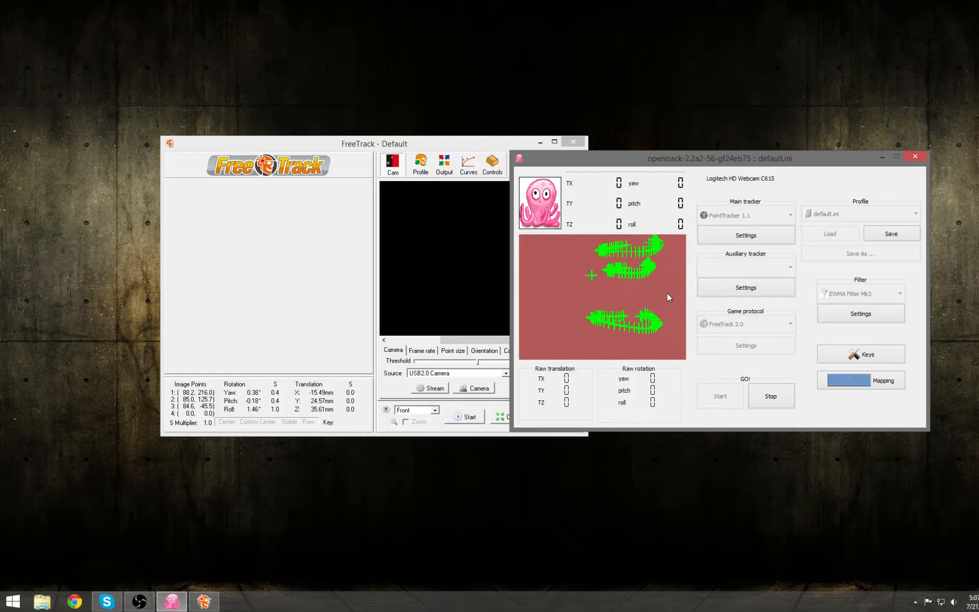
left_click(776, 393)
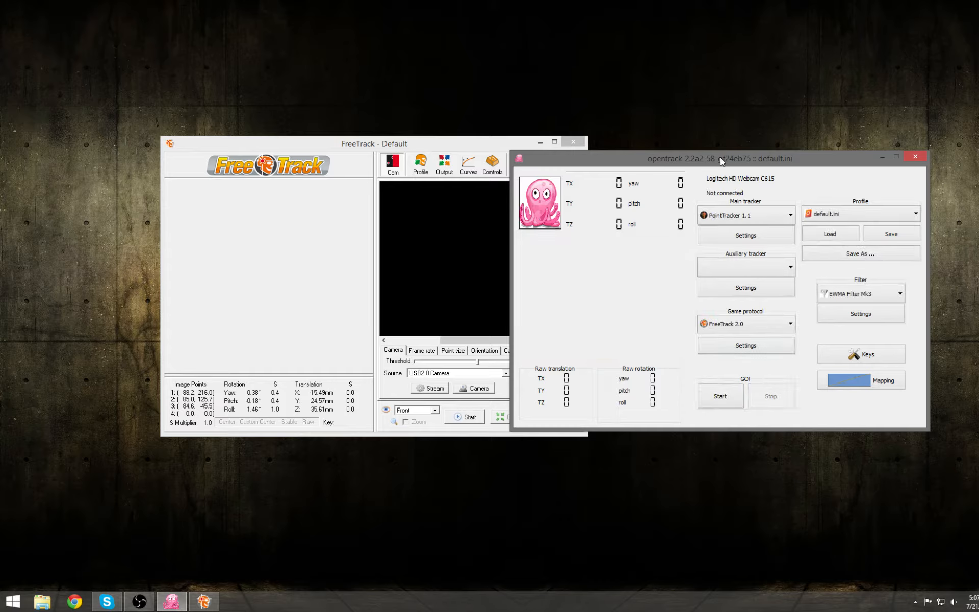
left_click_drag(721, 160, 743, 157)
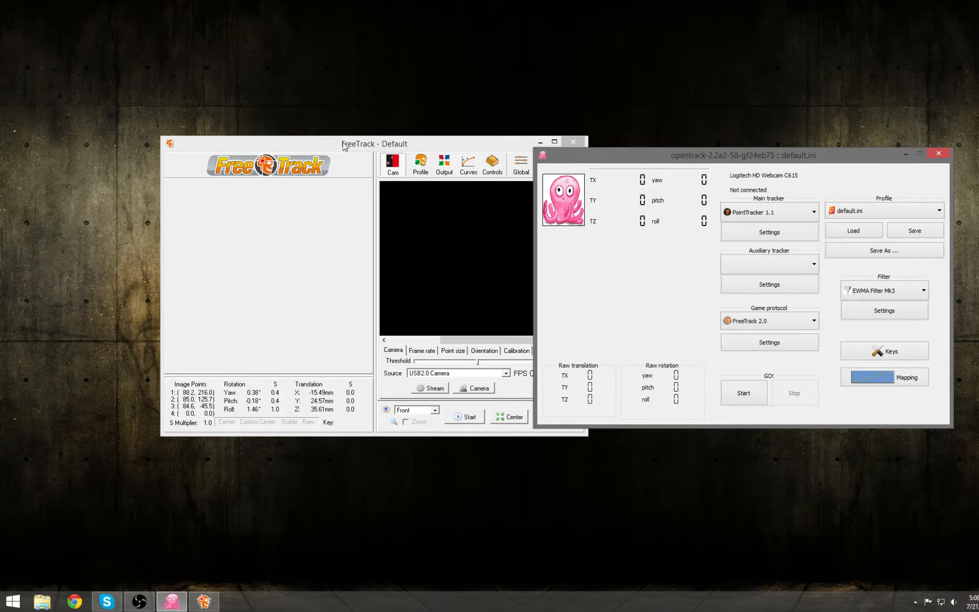
Close both the opentrack and FreeTrack programs.
left_click(938, 152)
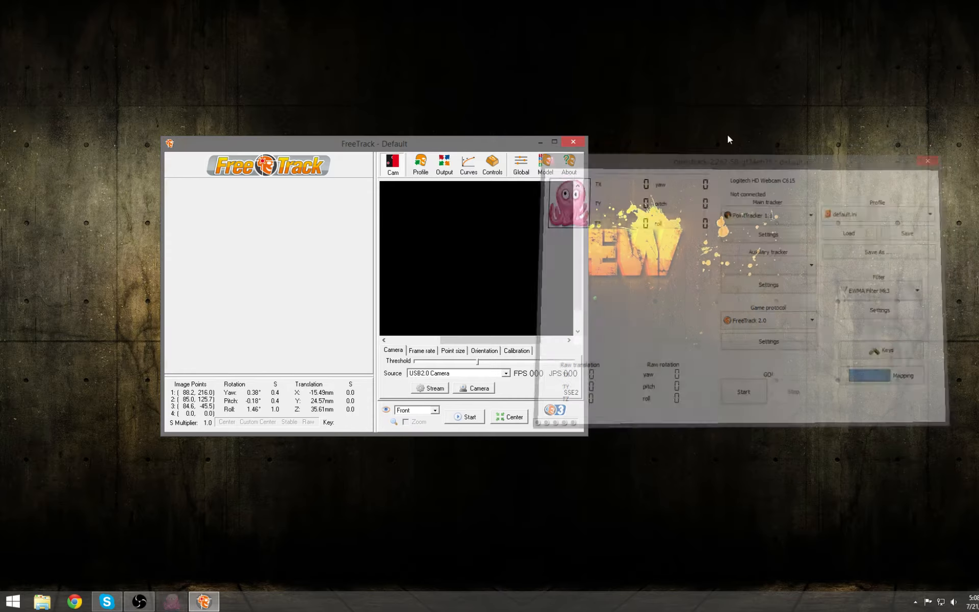
left_click(573, 141)
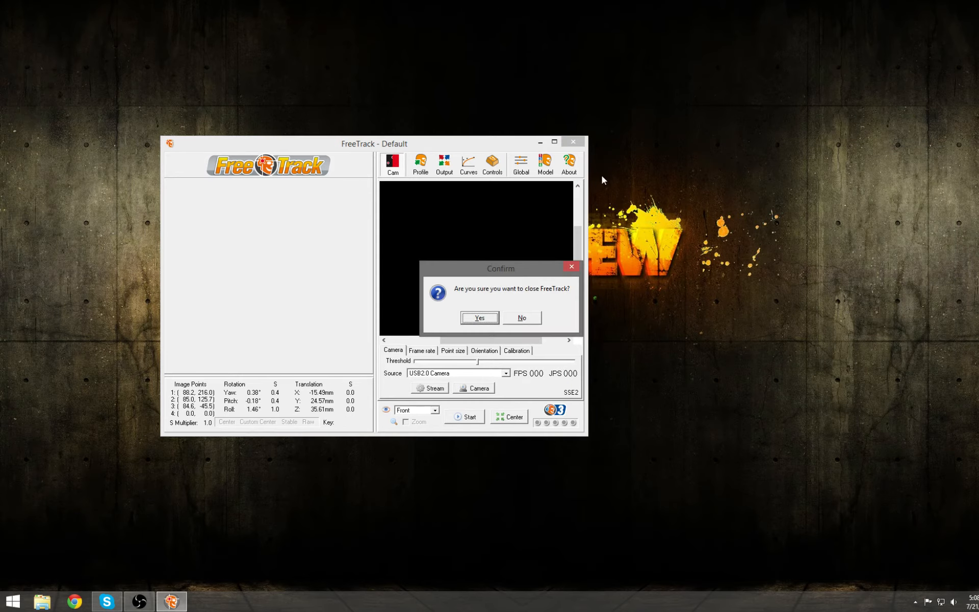
left_click(482, 317)
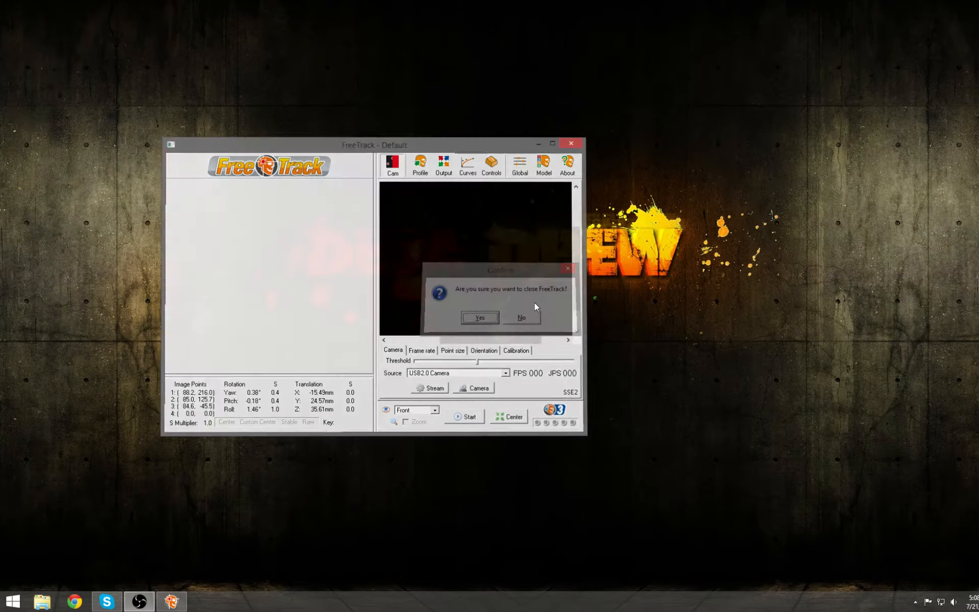
Switch to Chrome, search Google for opentrack and open the opentrack/opentrack GitHub repository.
left_click(75, 602)
left_click(445, 278)
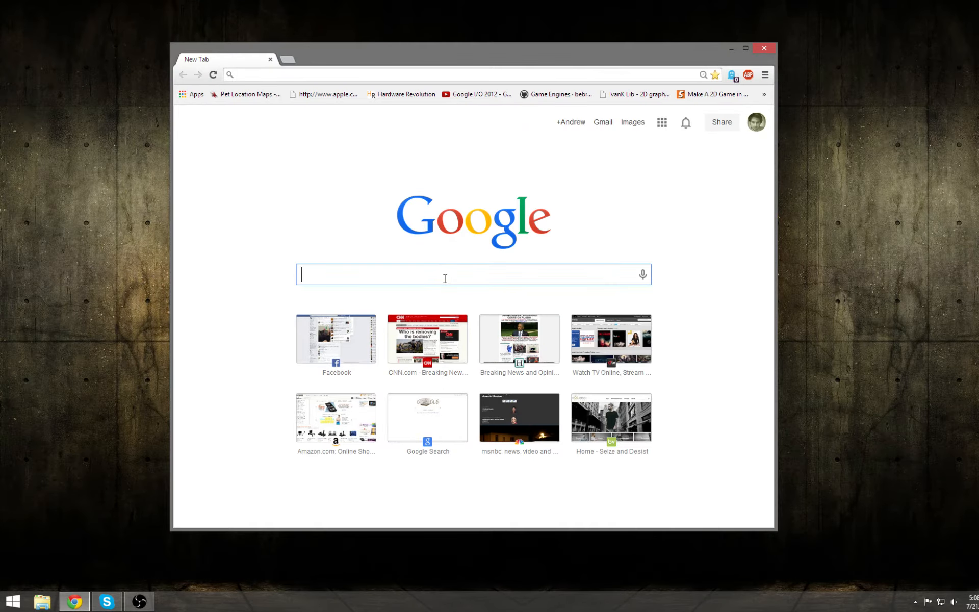
type("opentrack")
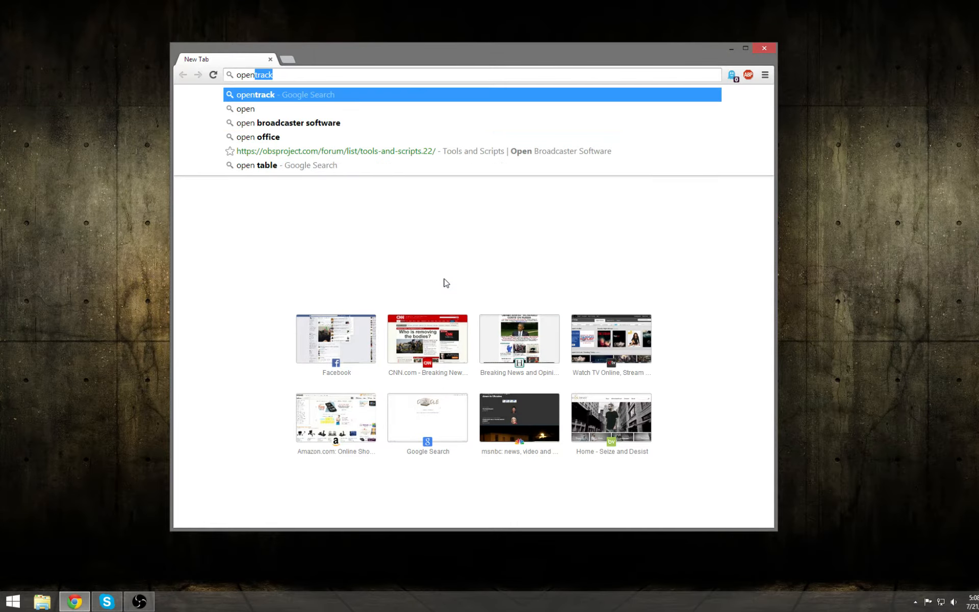
key("Return")
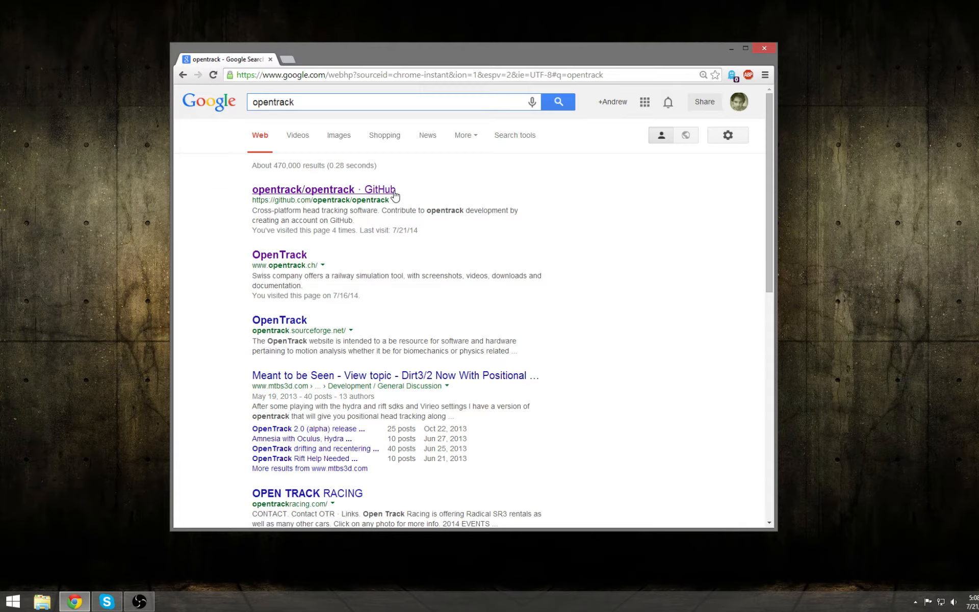
left_click(381, 196)
Find the Windows binary builds line in the repository's README and open its Dropbox link.
scroll(489, 202, "down", 4)
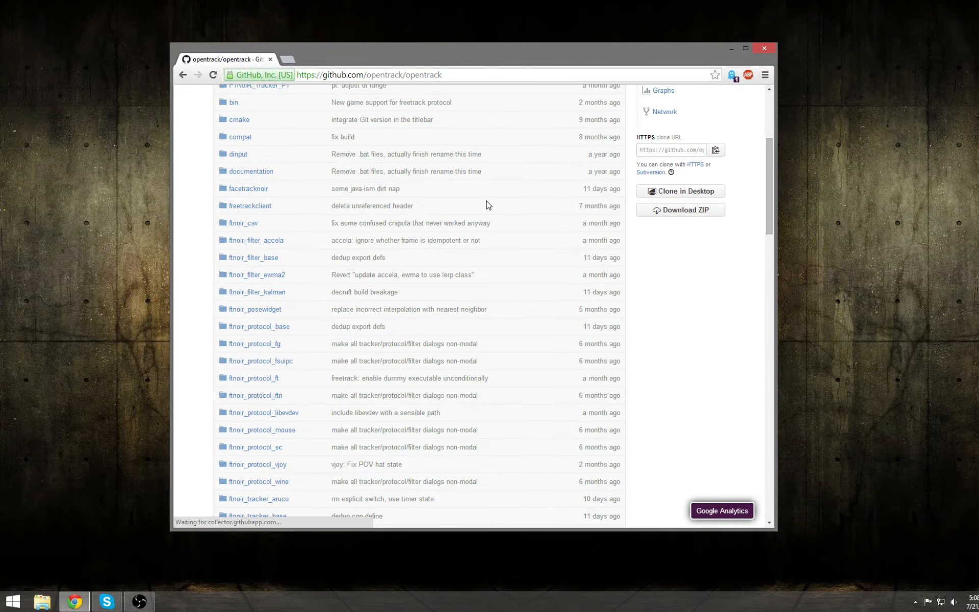
scroll(487, 204, "up", 4)
scroll(395, 221, "down", 3)
scroll(327, 275, "down", 12)
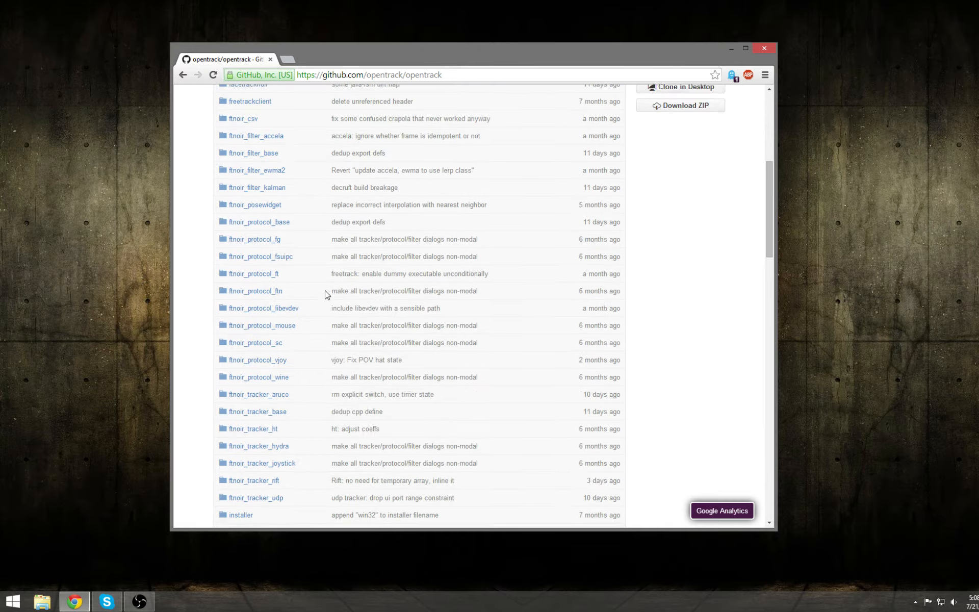
scroll(385, 268, "down", 2)
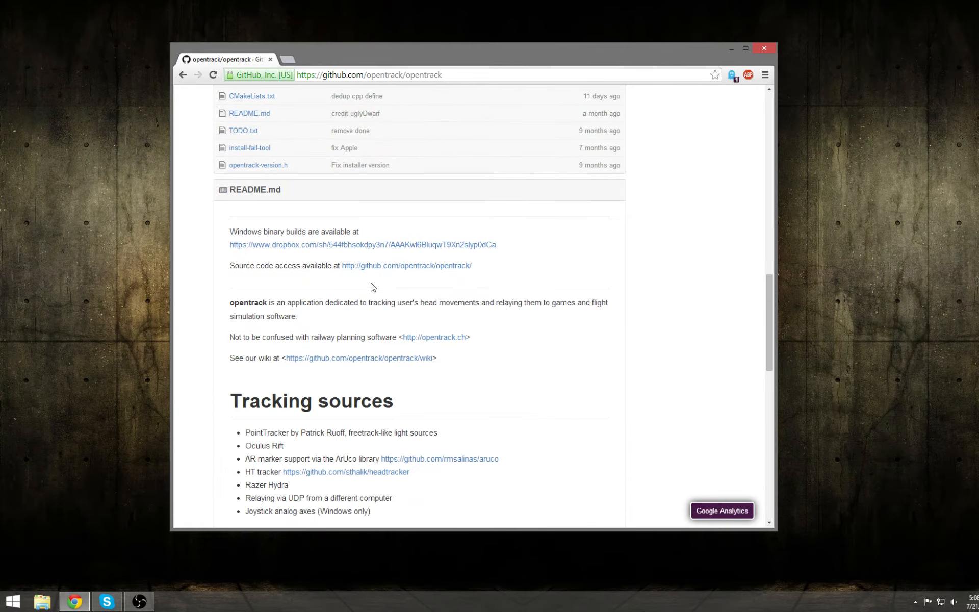
left_click_drag(239, 232, 373, 234)
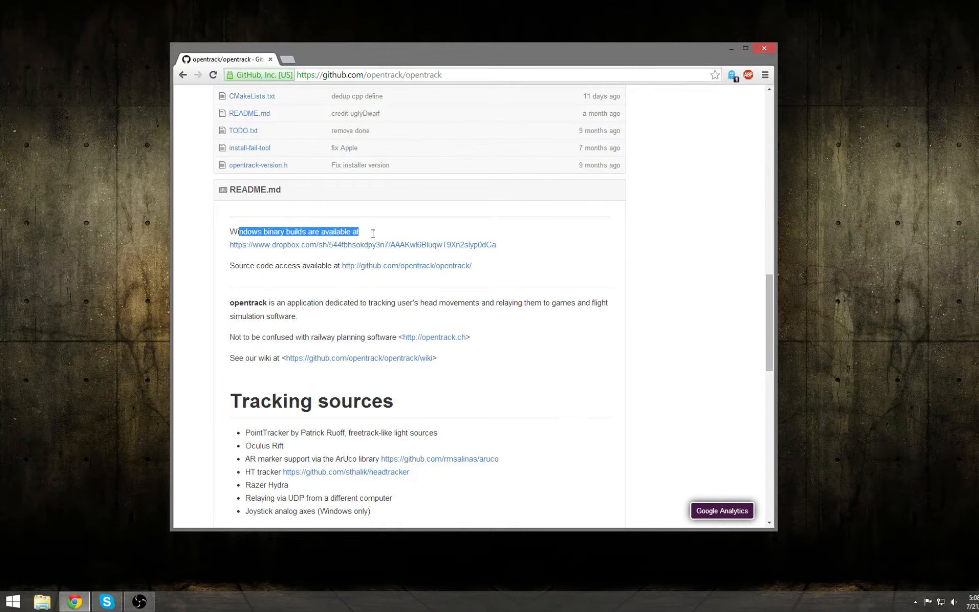
left_click(424, 246)
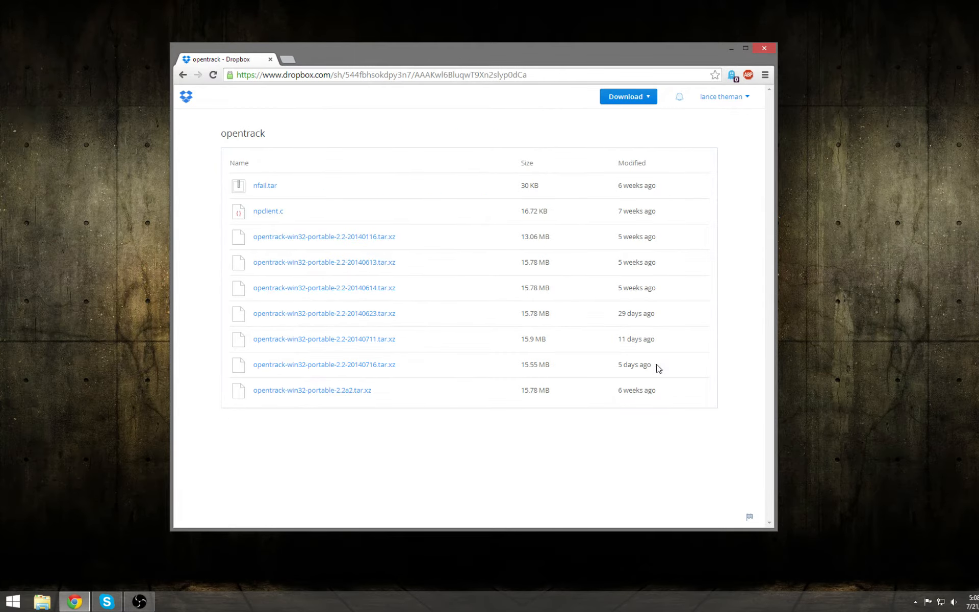
Download opentrack-win32-portable-2.2-20140716.tar.xz from the shared Dropbox folder.
left_click_drag(658, 368, 489, 368)
left_click(672, 370)
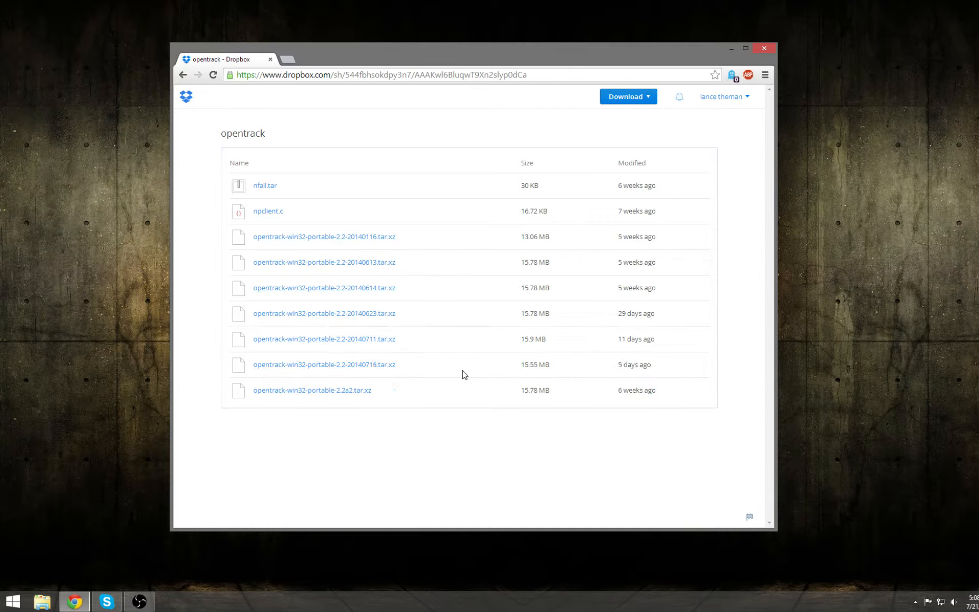
left_click(390, 371)
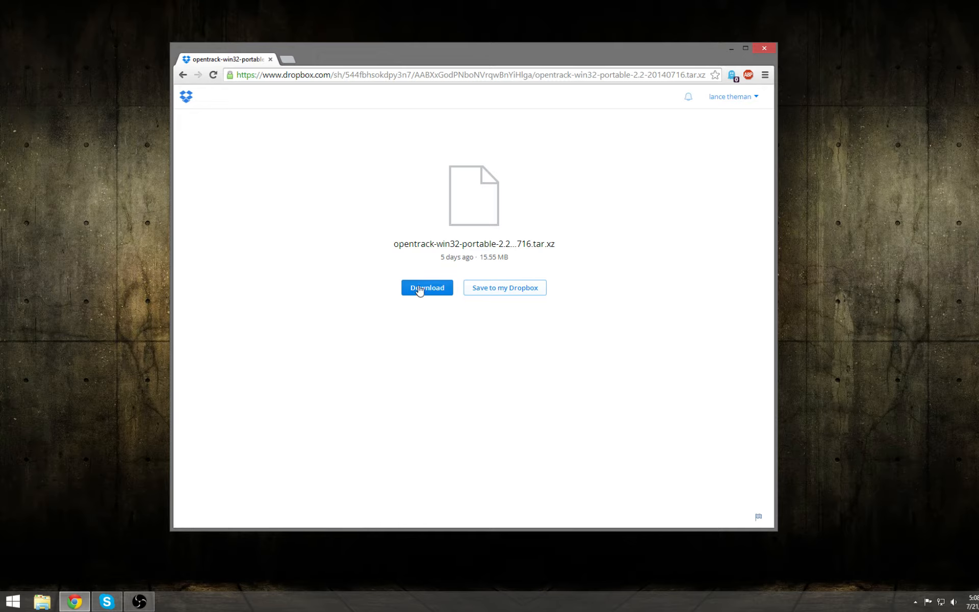
left_click(420, 288)
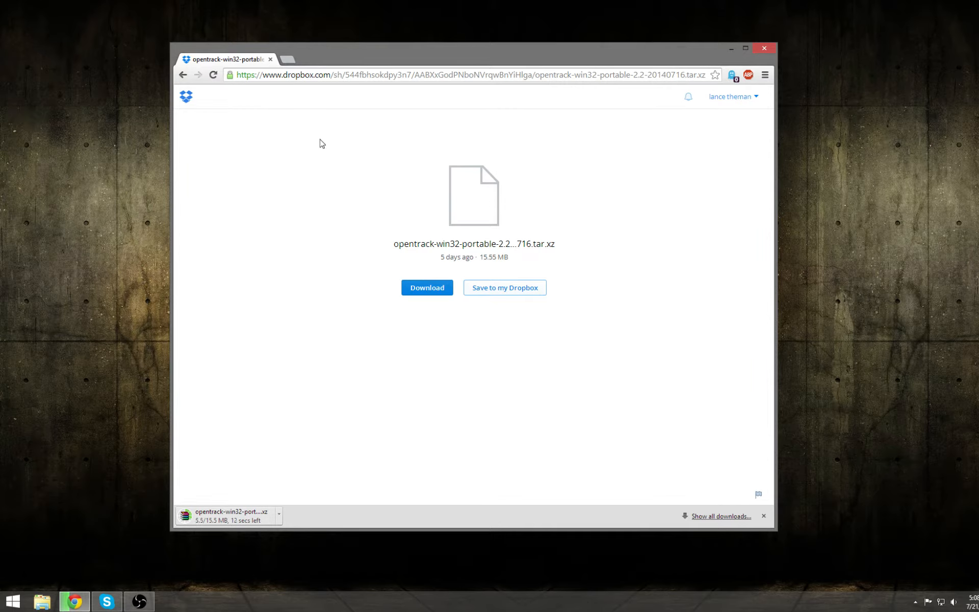
Search for winrar in a new tab and view RARLAB's downloads page, closing that tab when done.
left_click(288, 60)
left_click(464, 280)
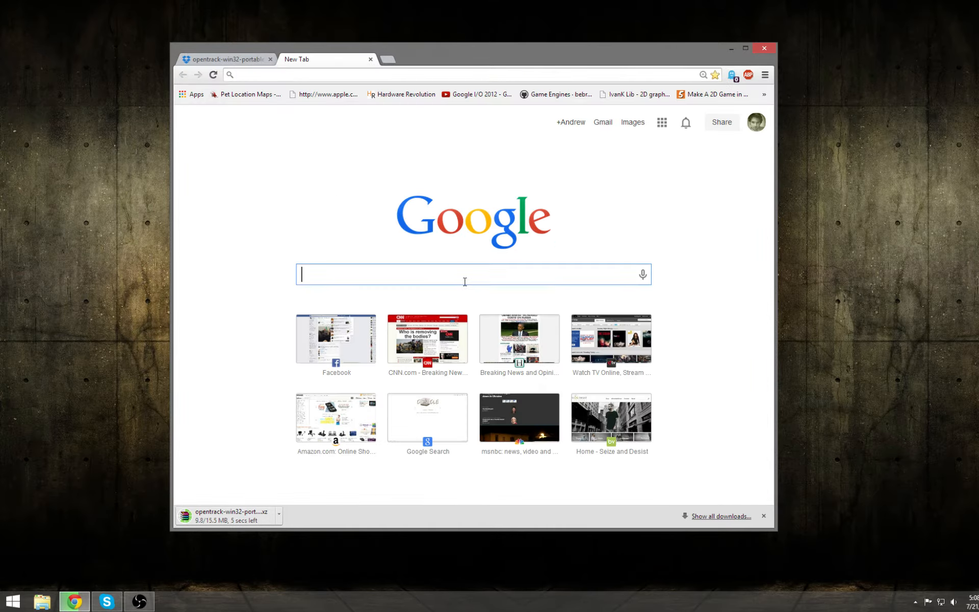
type("winrar")
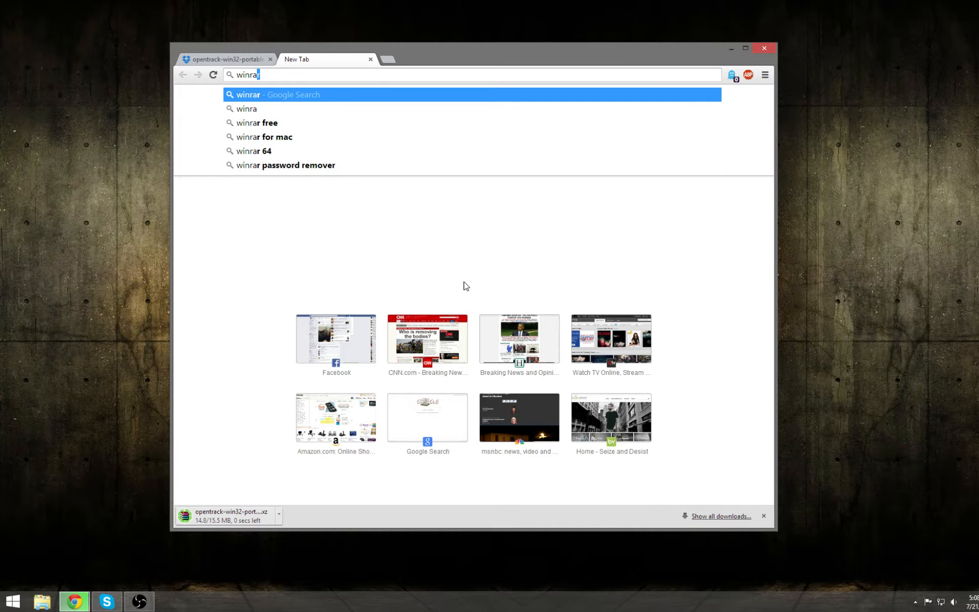
key("Return")
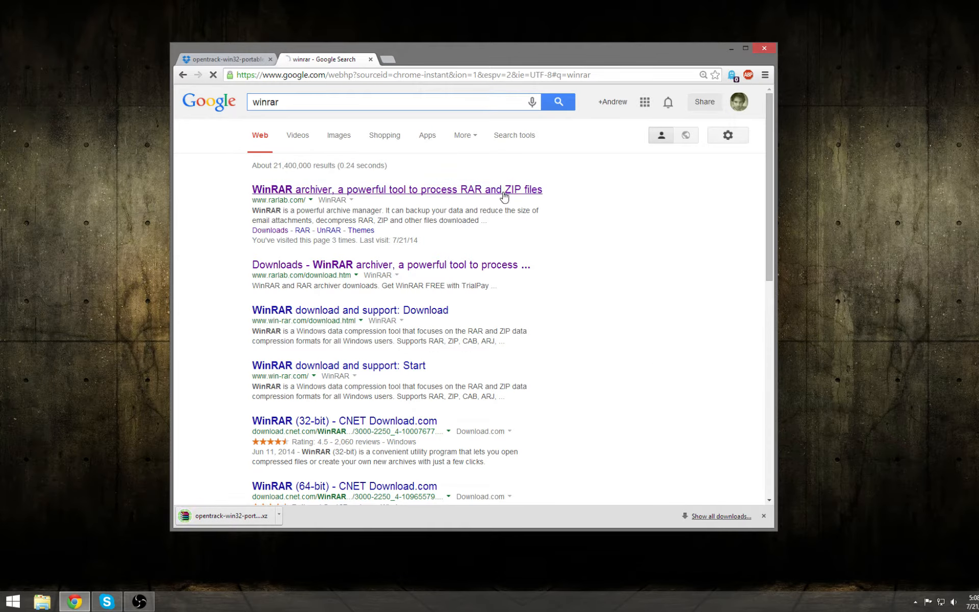
left_click(503, 192)
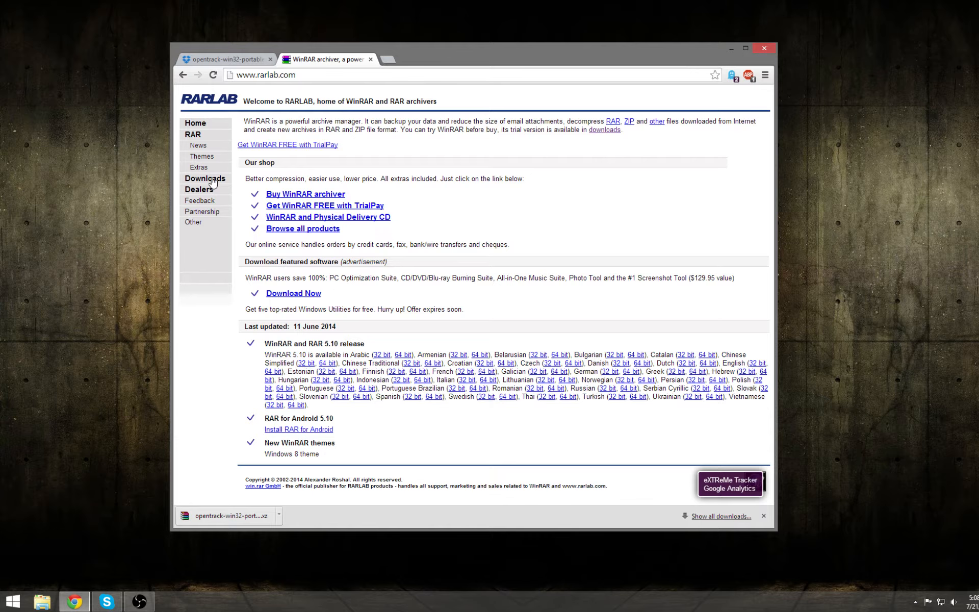
left_click(209, 179)
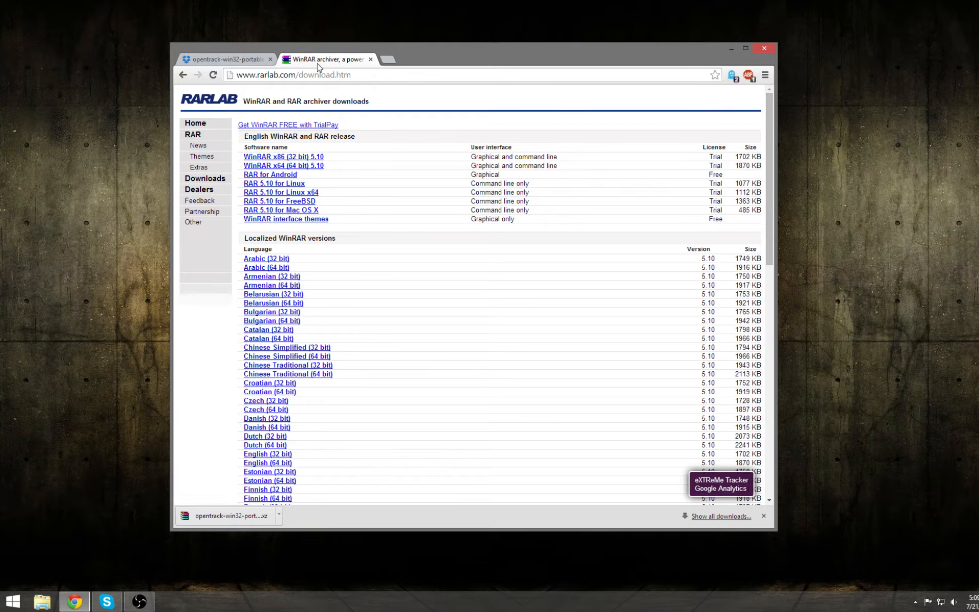
left_click(370, 59)
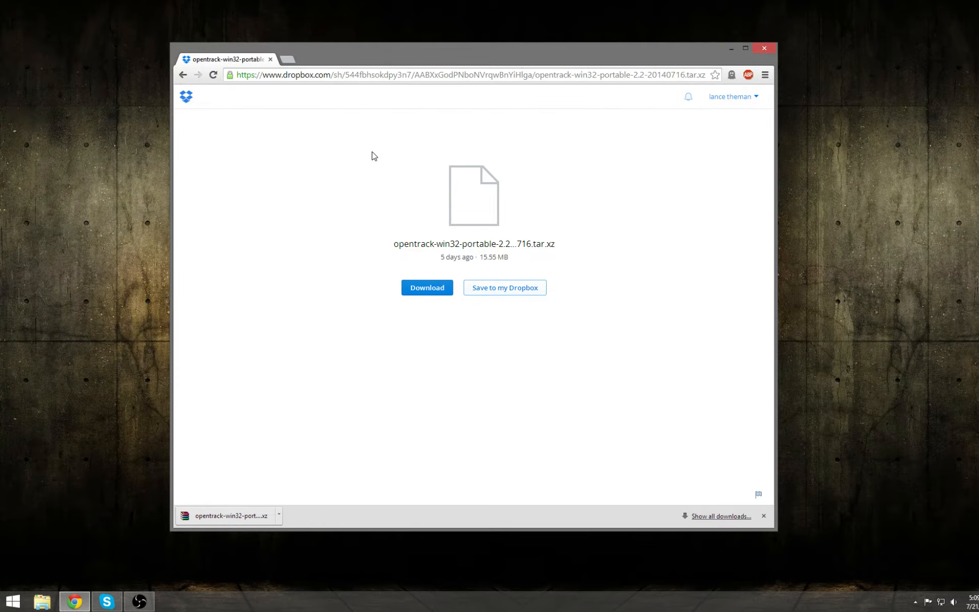
View the downloaded opentrack archive in WinRAR, dismissing the licence reminder and closing the help and archive windows.
left_click(257, 517)
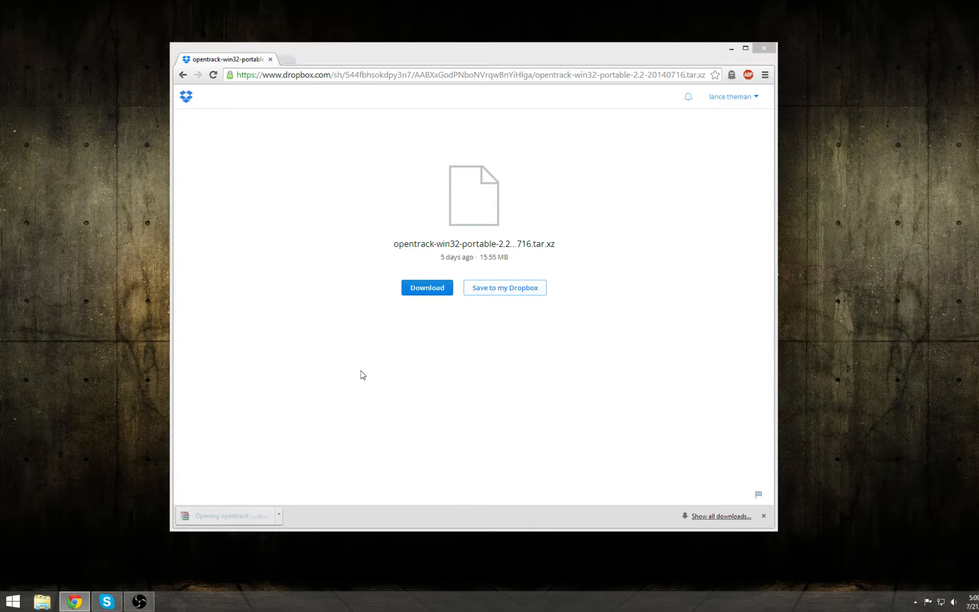
left_click_drag(263, 427, 457, 345)
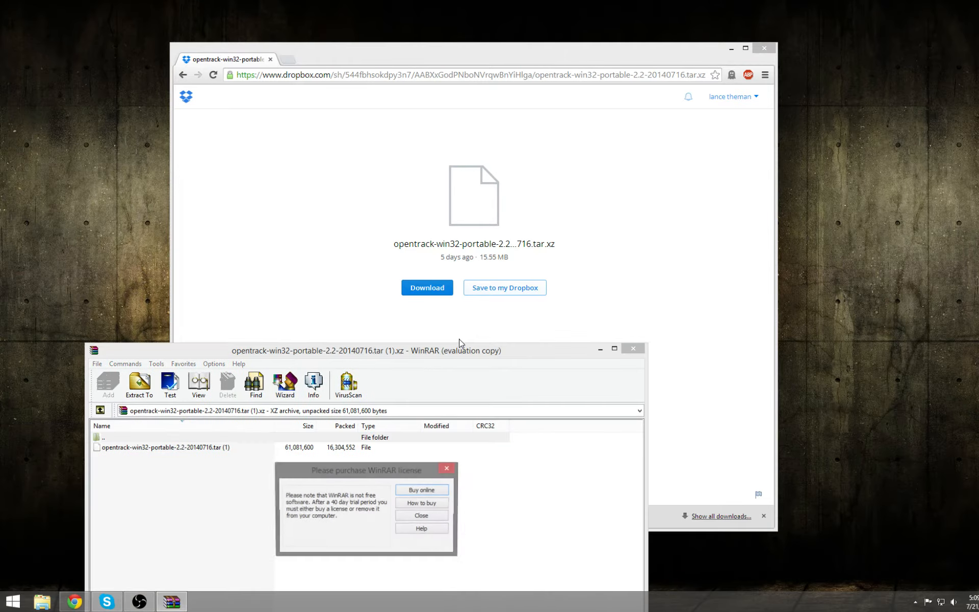
left_click(439, 528)
left_click(436, 519)
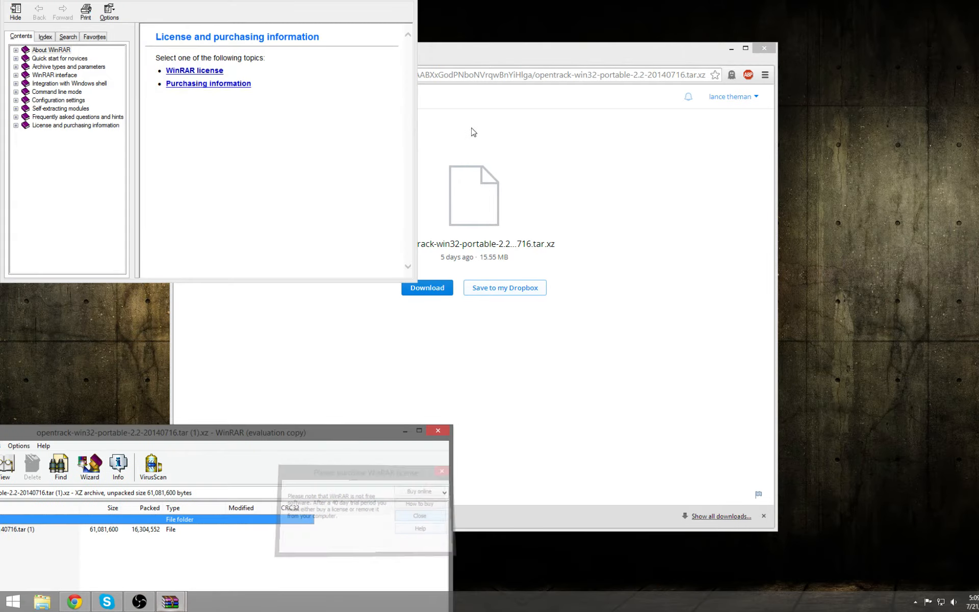
left_click(398, 2)
left_click(438, 431)
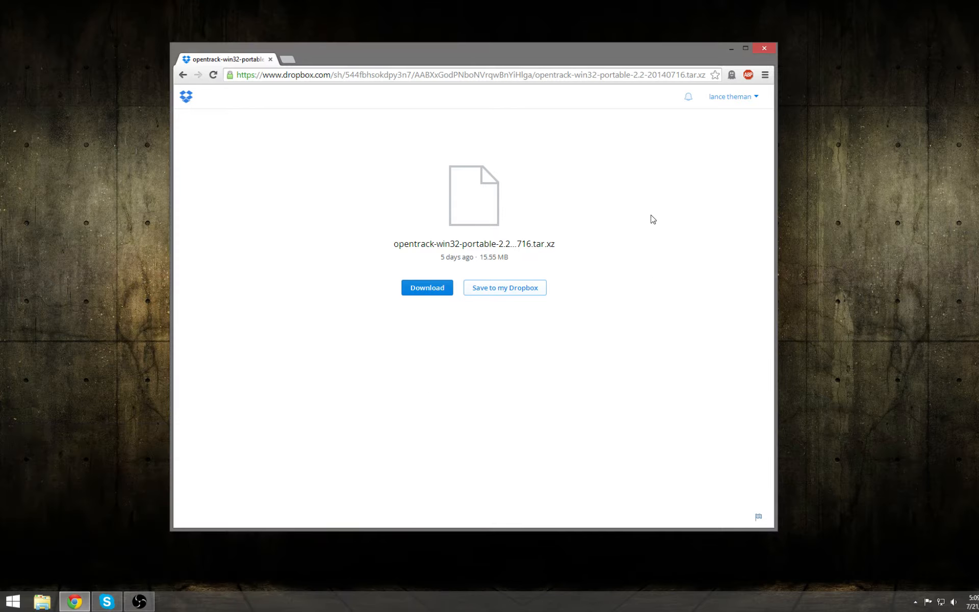
Open Chrome's list of downloaded files.
left_click(765, 75)
left_click(656, 273)
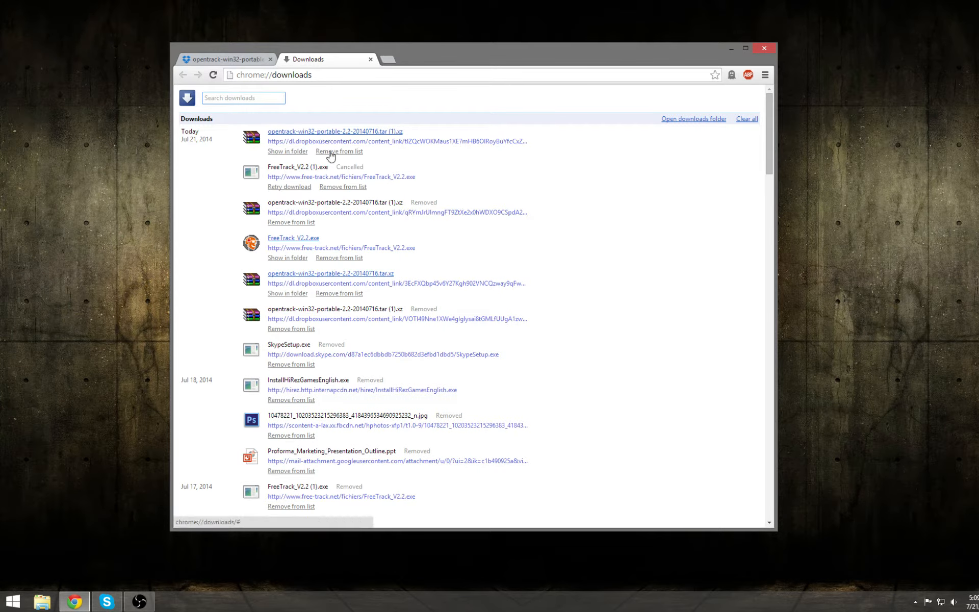
Show the newest opentrack archive in its download folder, close the Downloads tab and minimise the browser.
left_click(294, 152)
left_click(371, 59)
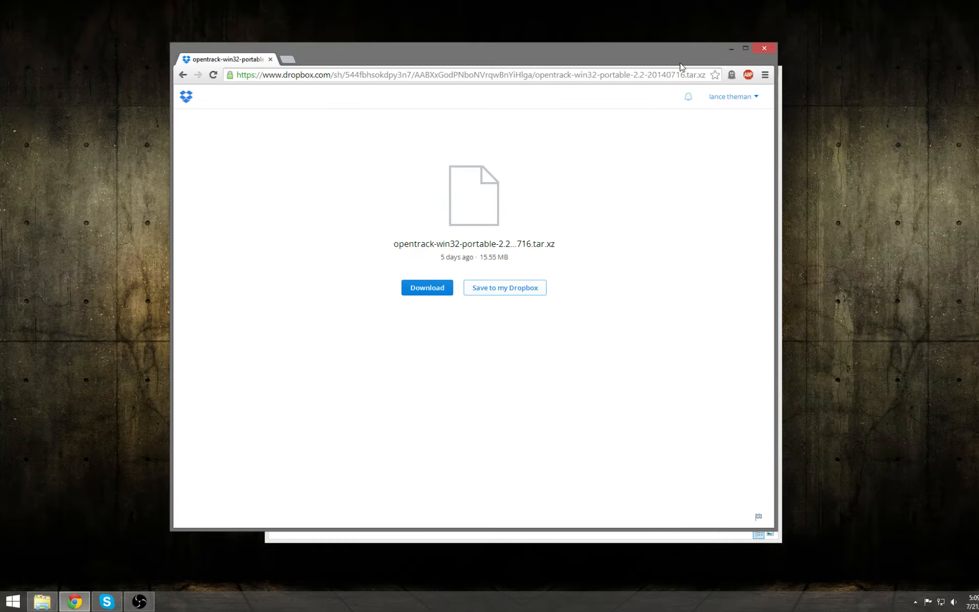
left_click(731, 48)
Open opentrack-win32-portable-2.2-20140716.tar.xz in WinRAR, dismiss the licence reminder and move the archive window fully into view.
left_click(470, 218)
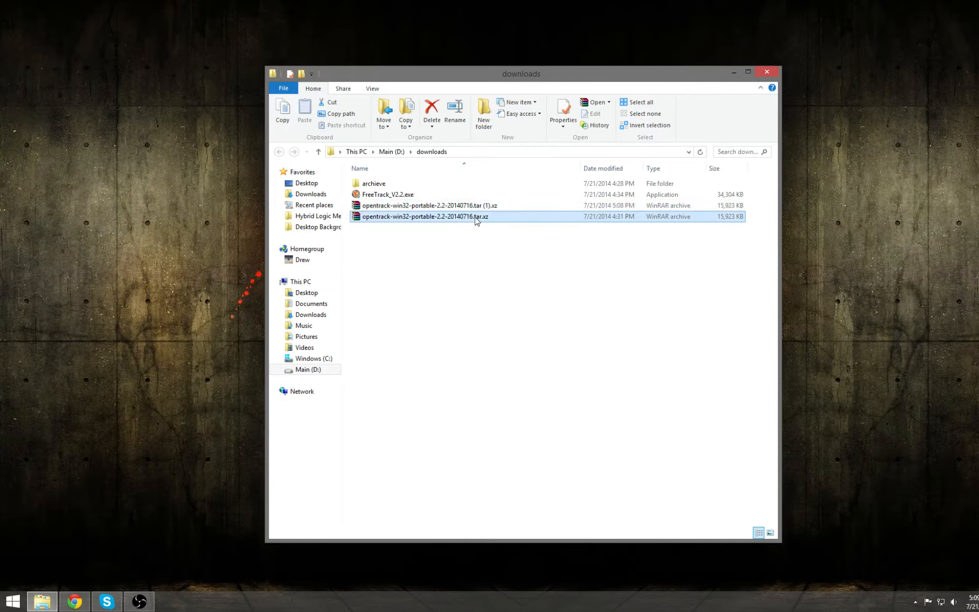
left_click(499, 208, "ctrl")
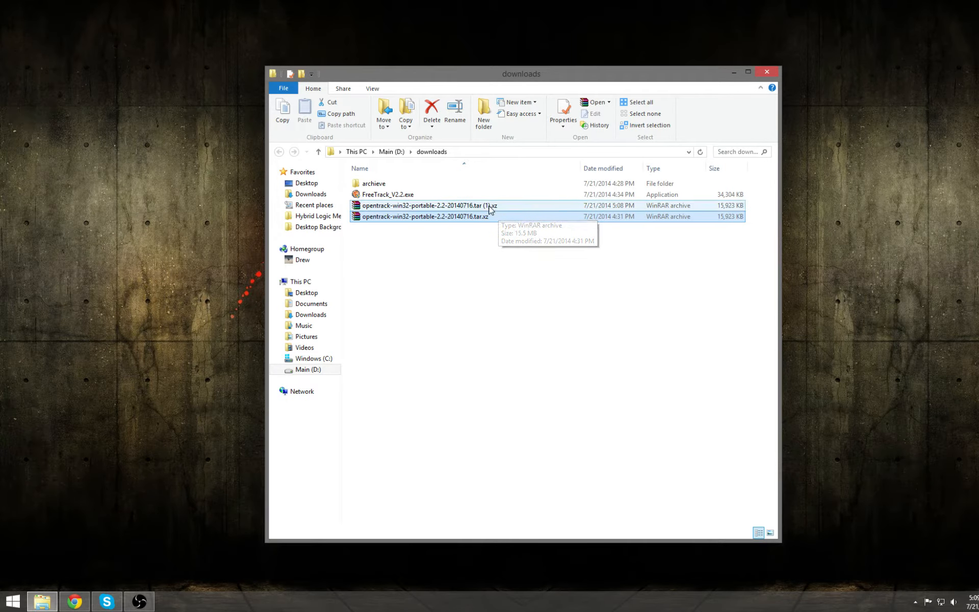
double_click(479, 218)
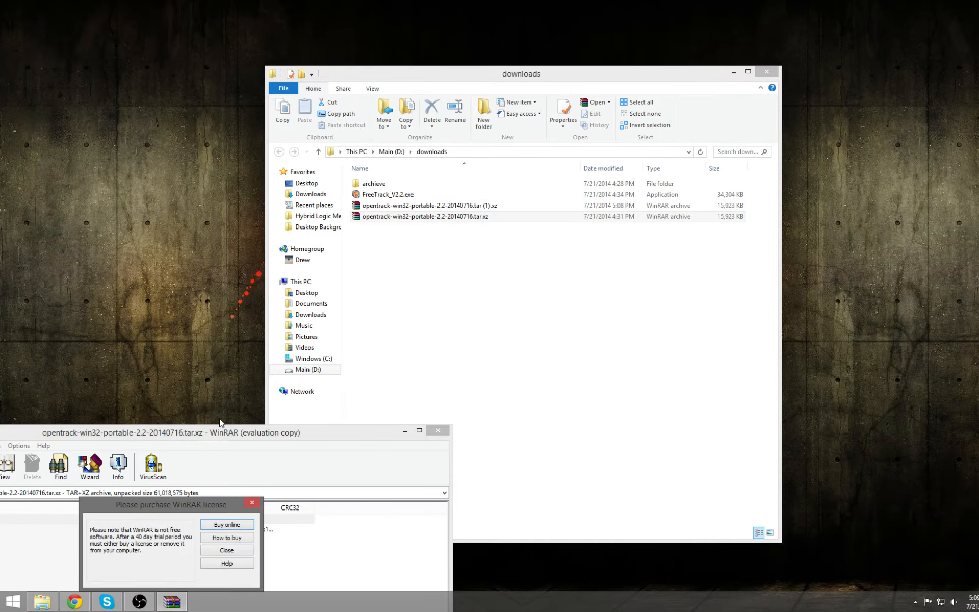
left_click(227, 549)
left_click_drag(276, 437, 538, 140)
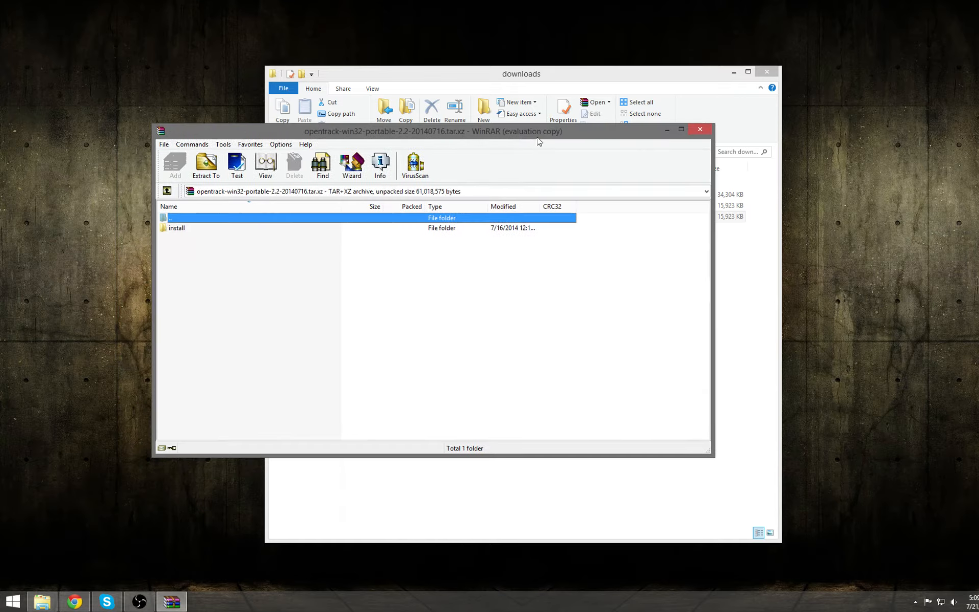
Examine the files in the archive's install folder and return to the archive's top level.
double_click(192, 230)
left_click(207, 229)
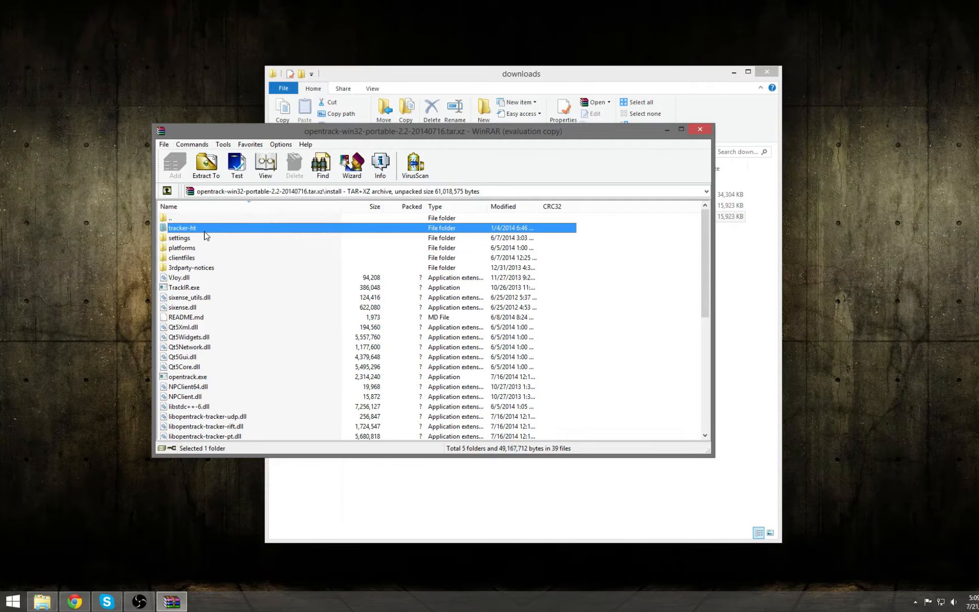
scroll(236, 305, "down", 7)
scroll(284, 327, "up", 7)
left_click(167, 190)
left_click(258, 308)
left_click_drag(179, 229, 131, 311)
left_click_drag(248, 309, 226, 348)
left_click(11, 603)
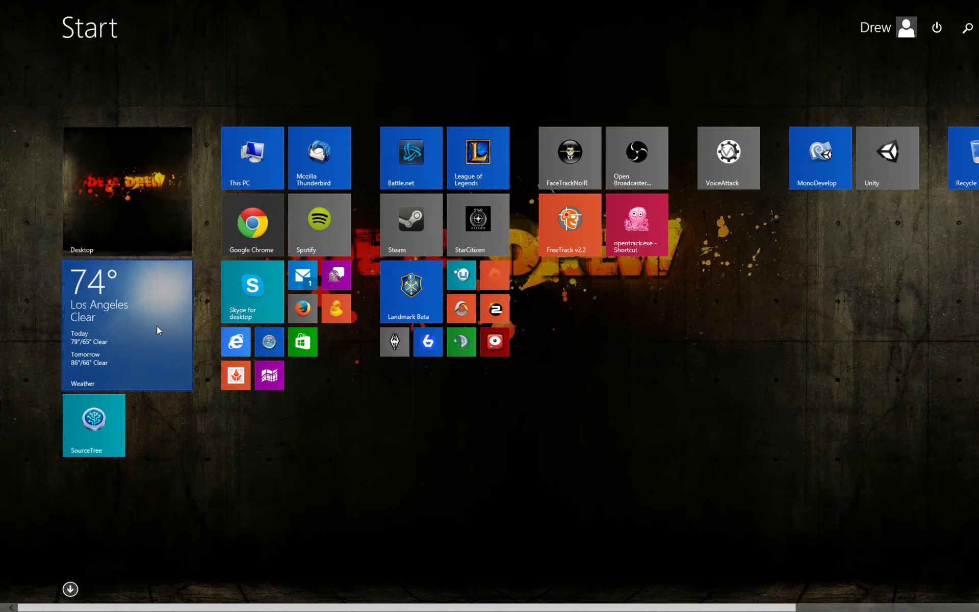
key("super")
left_click_drag(330, 261, 488, 331)
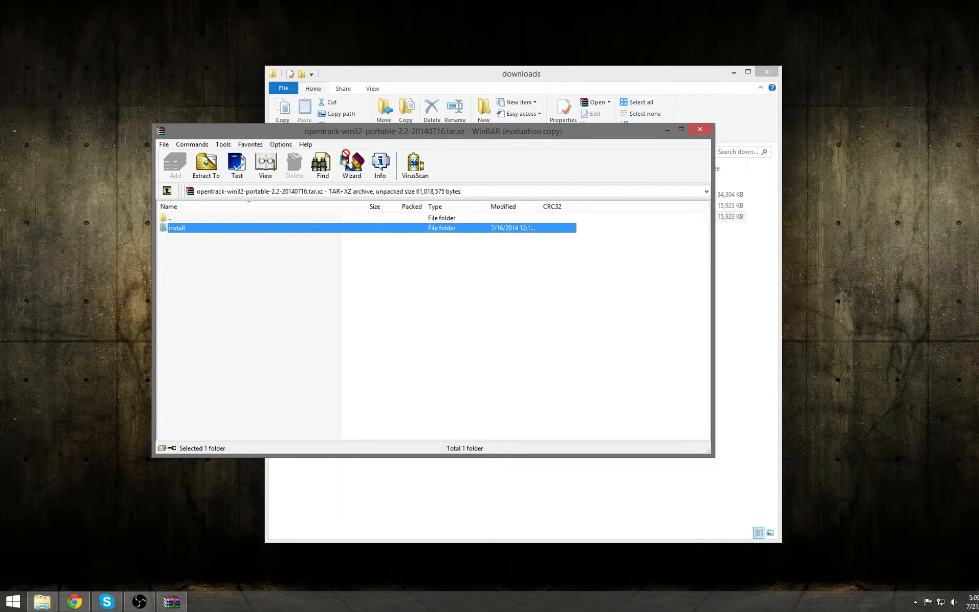
Open a new File Explorer window beside the archive and browse it to the Main (D:) drive.
mouse_move(346, 153)
left_mouse_down()
mouse_move(392, 134)
mouse_move(360, 152)
left_mouse_up()
key("super+e")
left_click(497, 93)
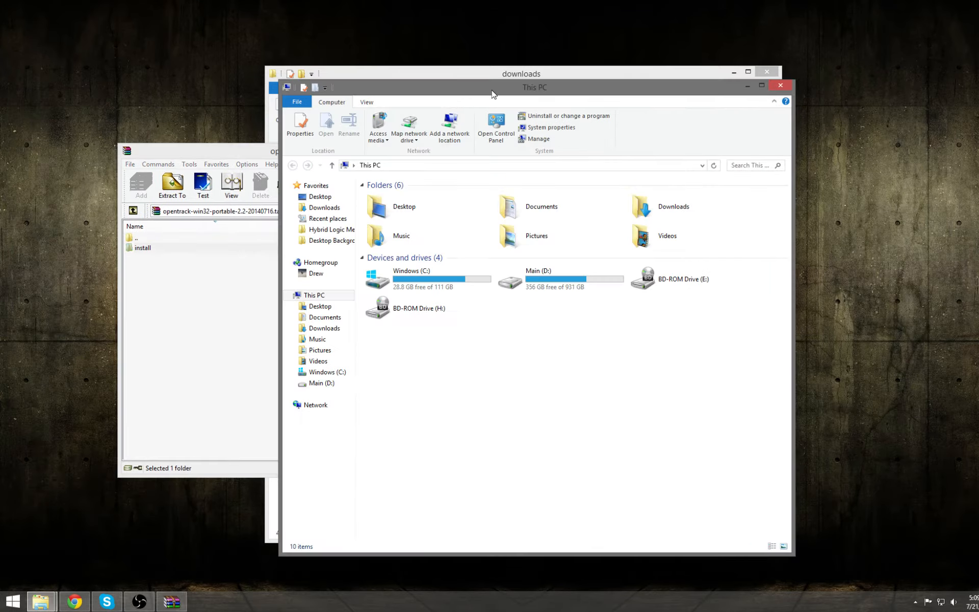
left_click_drag(494, 94, 698, 104)
double_click(765, 301)
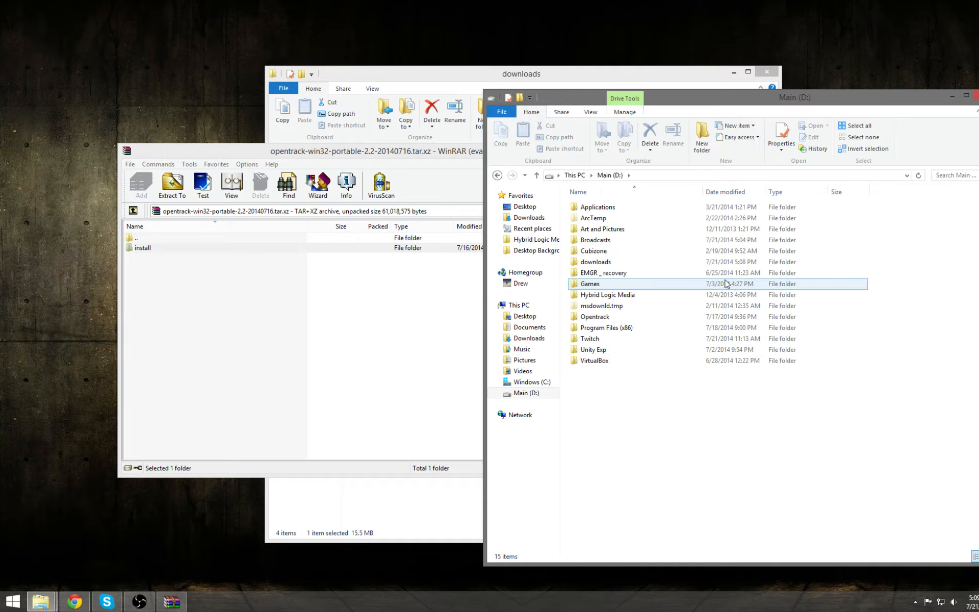
Extract the archive's install folder to the Main (D:) drive, look inside the extracted folder and return to the drive.
left_click_drag(140, 248, 792, 482)
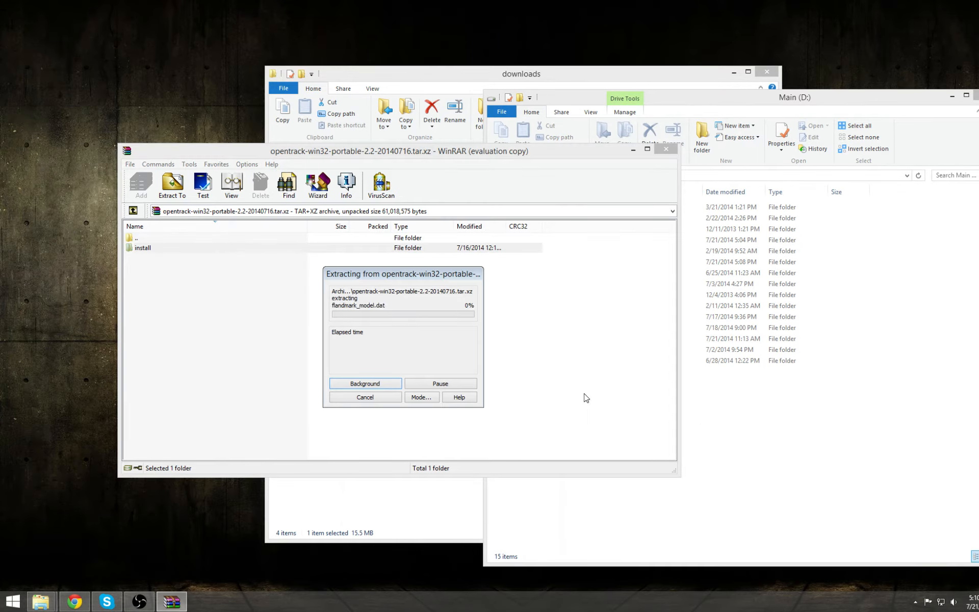
double_click(590, 372)
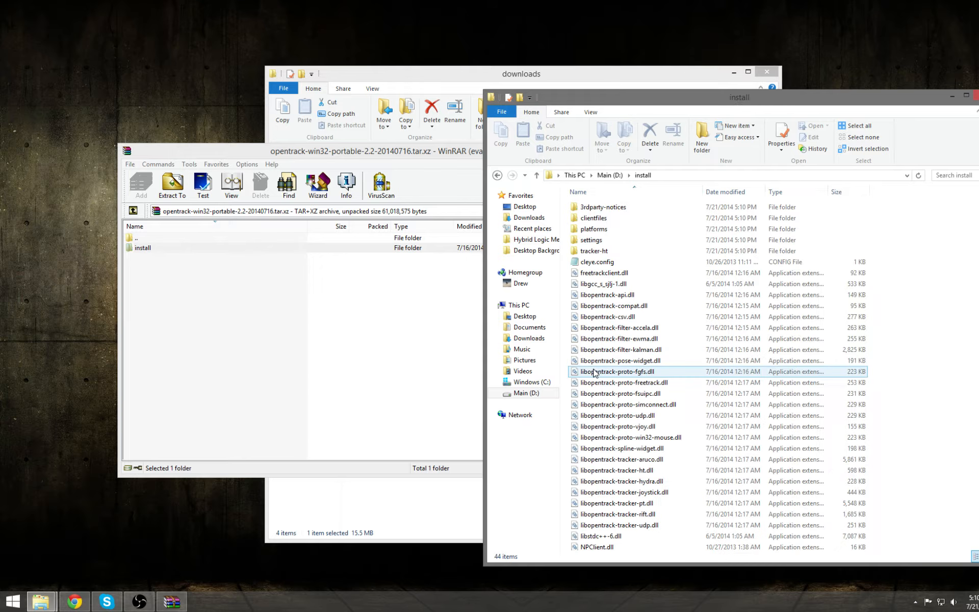
left_click(497, 175)
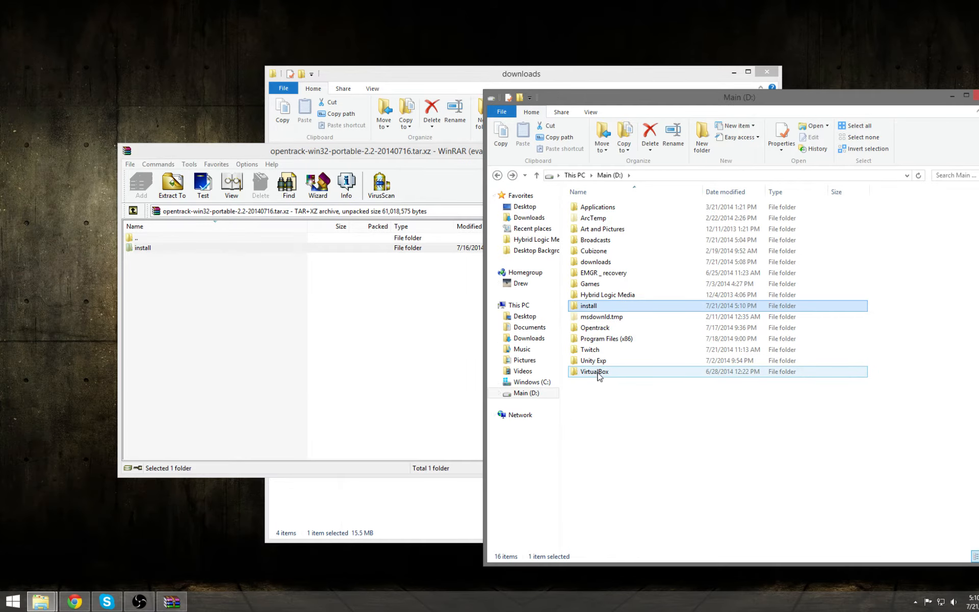
Delete the extracted install folder from the Main (D:) drive.
left_click(596, 372)
left_click(607, 376)
left_click(611, 416)
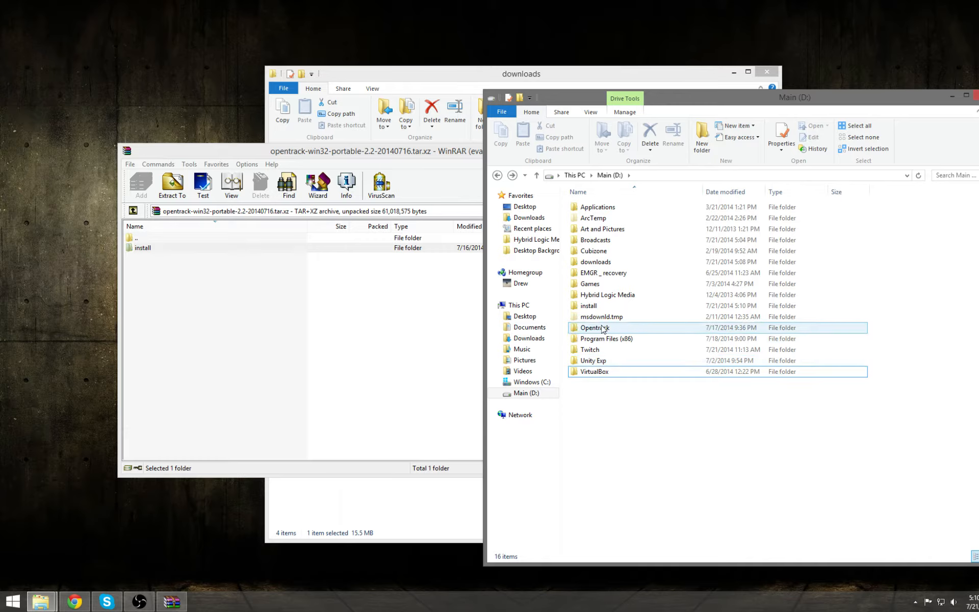
left_click(616, 331)
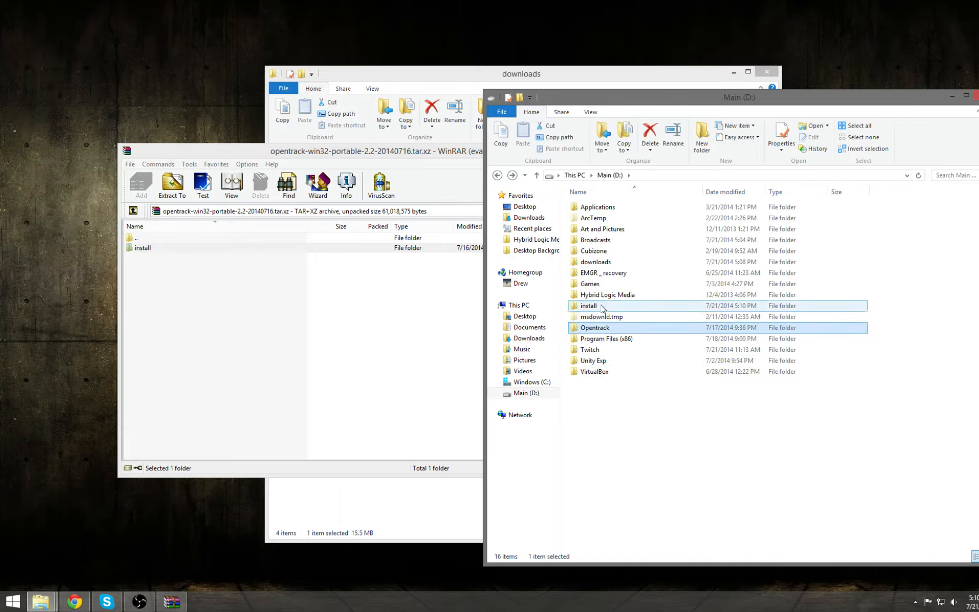
left_click(602, 308)
Open the existing Opentrack folder on the Main (D:) drive and close the WinRAR archive window.
left_click(617, 327)
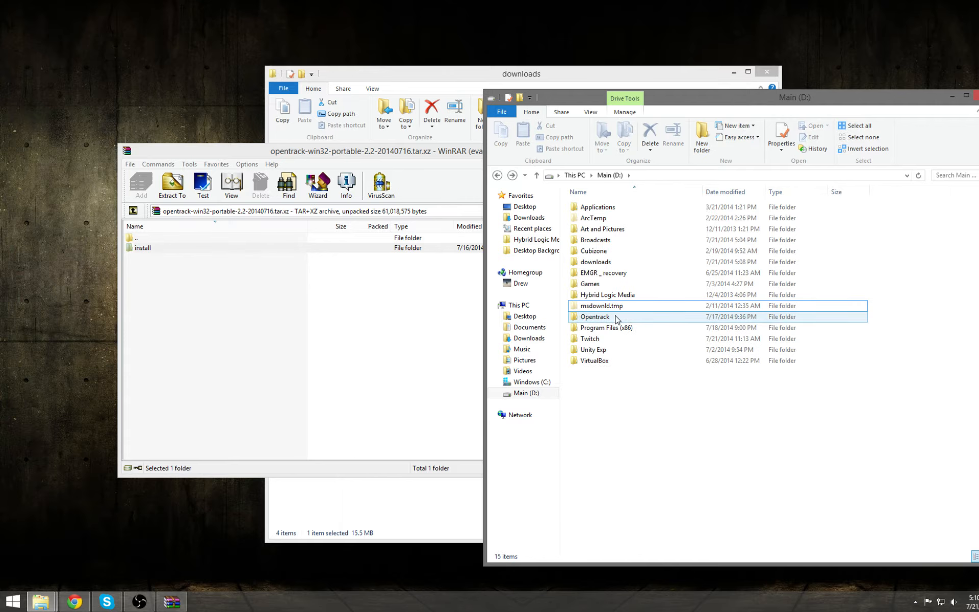
double_click(617, 327)
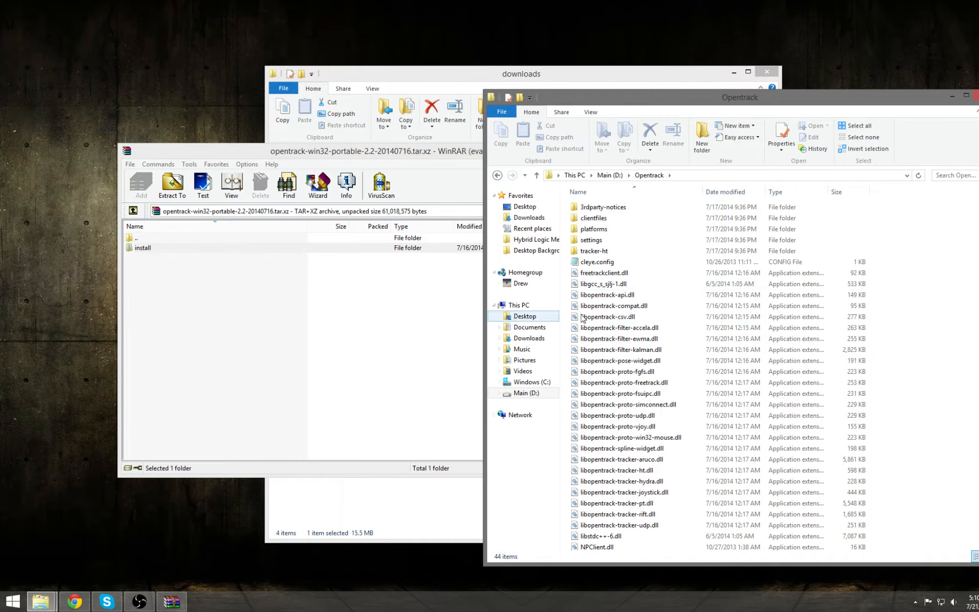
left_click(344, 300)
mouse_move(765, 106)
left_mouse_down()
mouse_move(786, 105)
mouse_move(750, 102)
left_mouse_up()
left_click(423, 191)
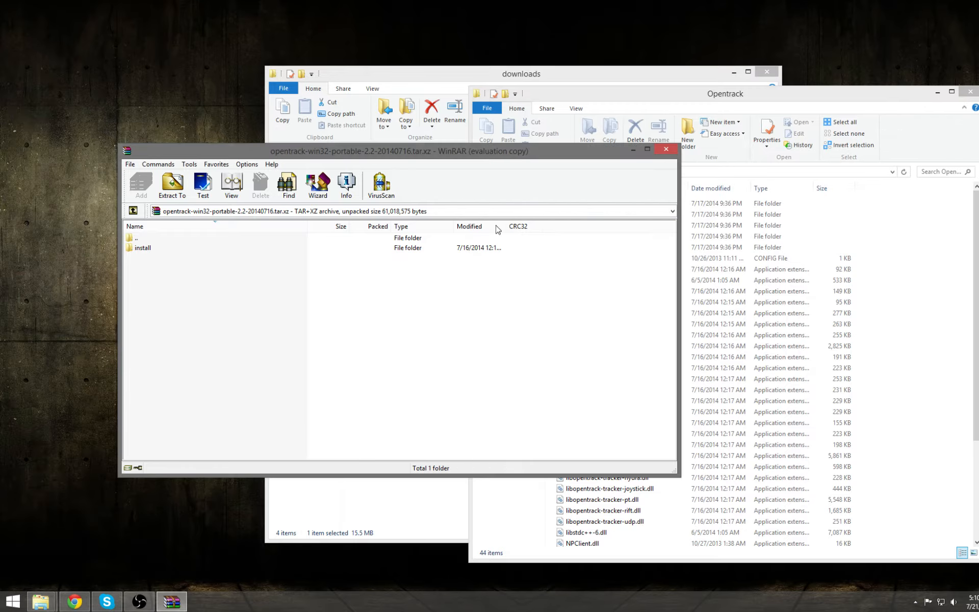
left_click(674, 152)
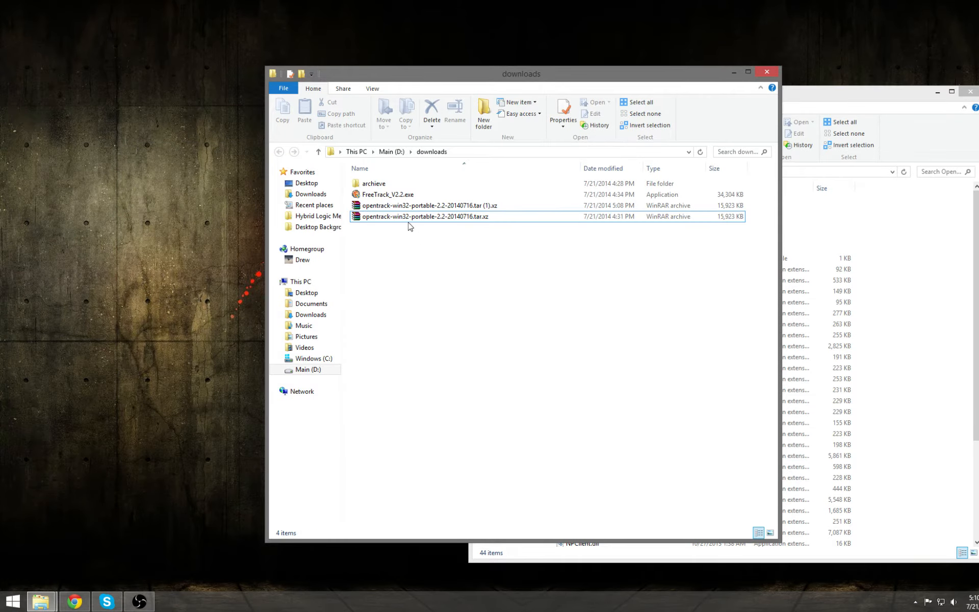
left_click(74, 601)
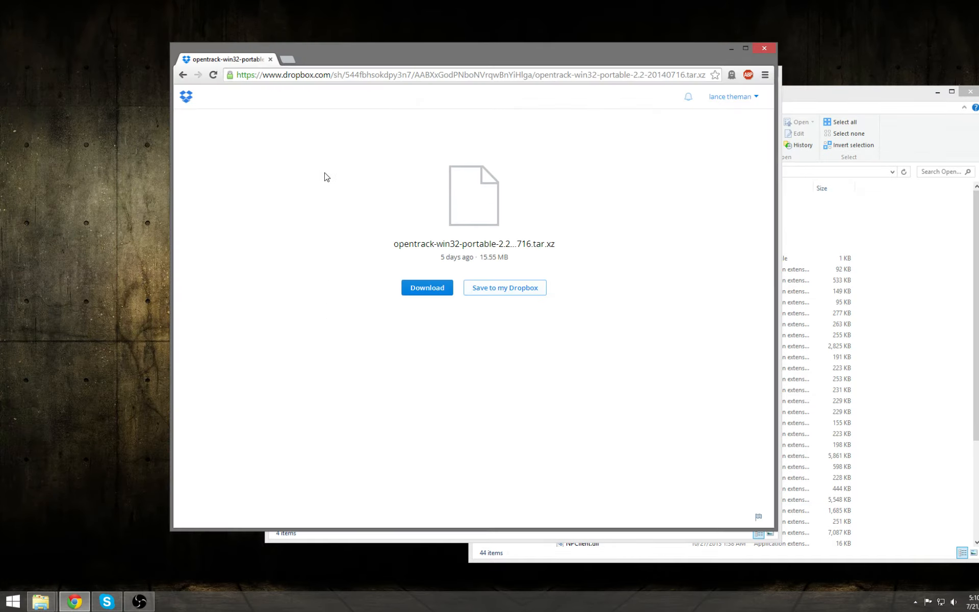
left_click(360, 81)
type("www.google.com")
key("Return")
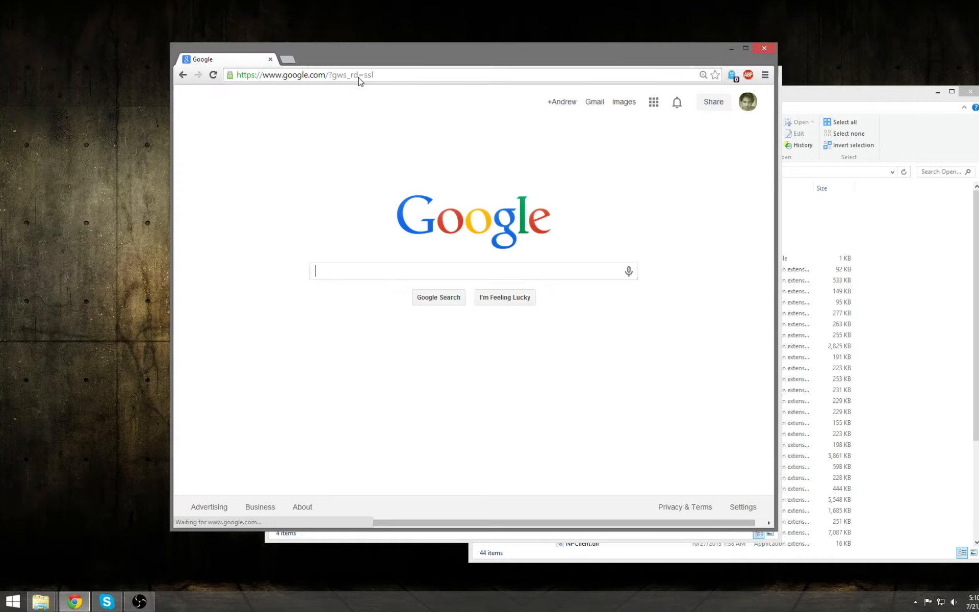
type("g")
key("BackSpace")
type("freetrack")
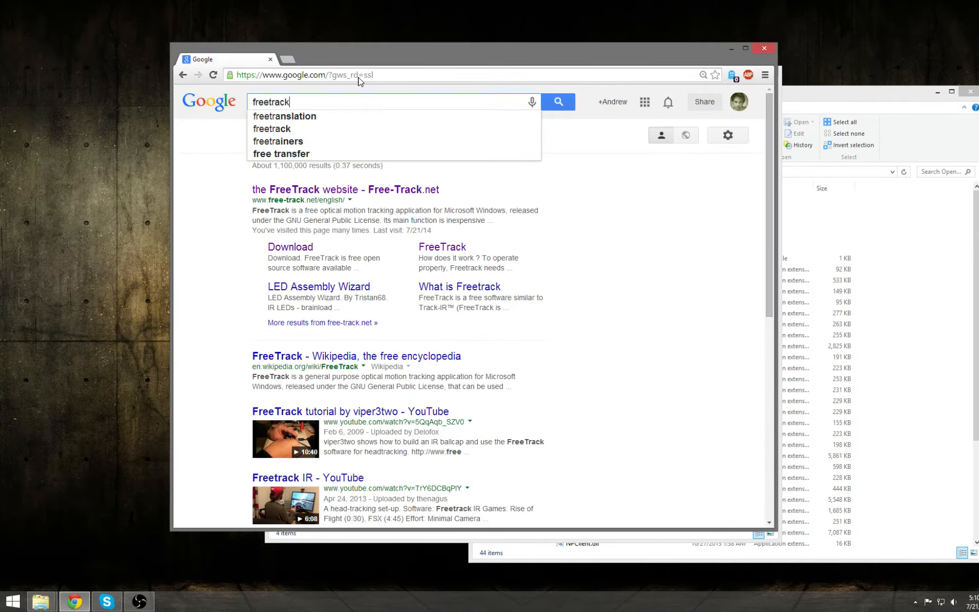
key("Return")
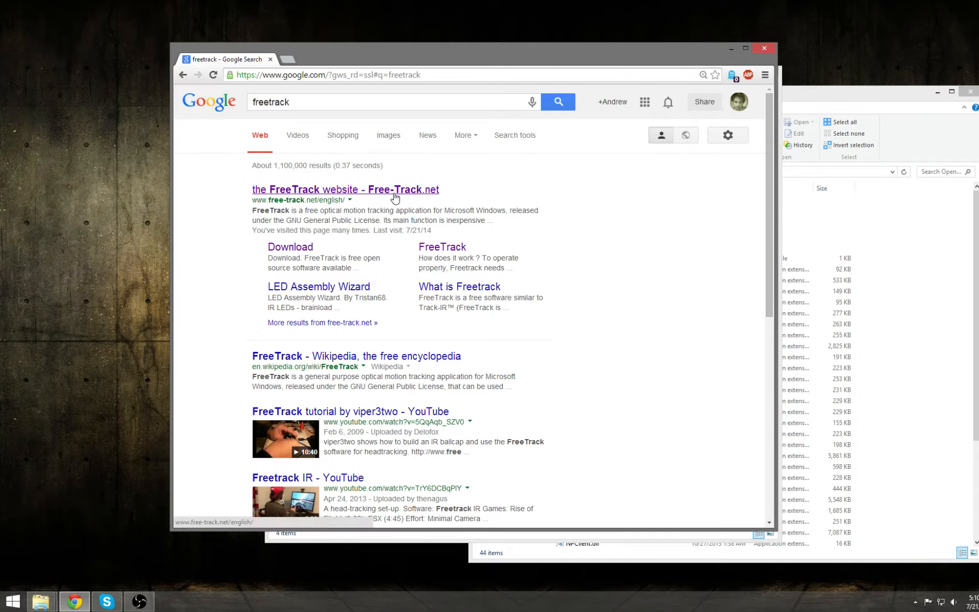
Start the FreeTrack 2.2.0.279 Installer download from the FreeTrack website's Download page, abandoning it by closing the browser.
left_click(394, 201)
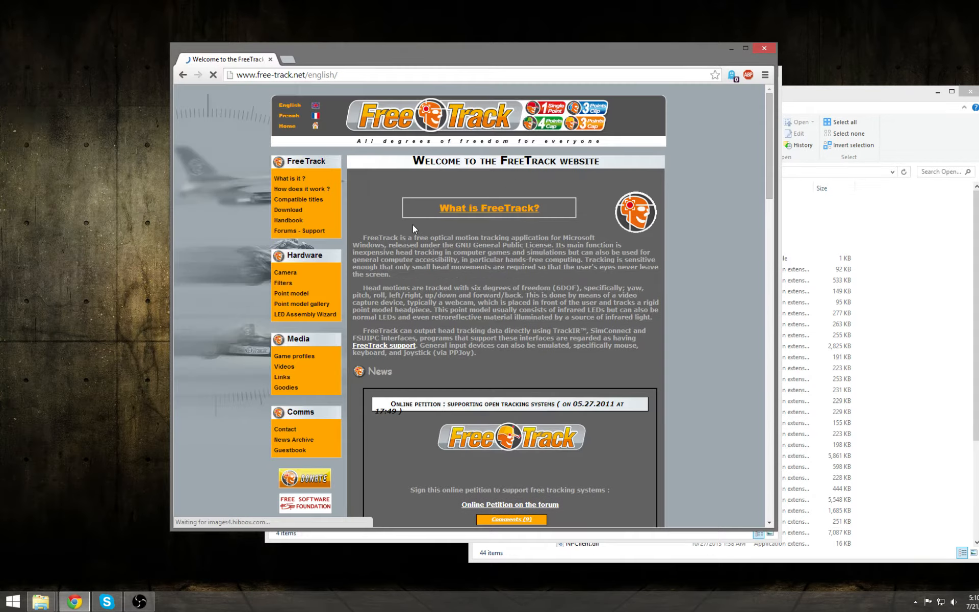
left_click(287, 209)
scroll(578, 306, "down", 3)
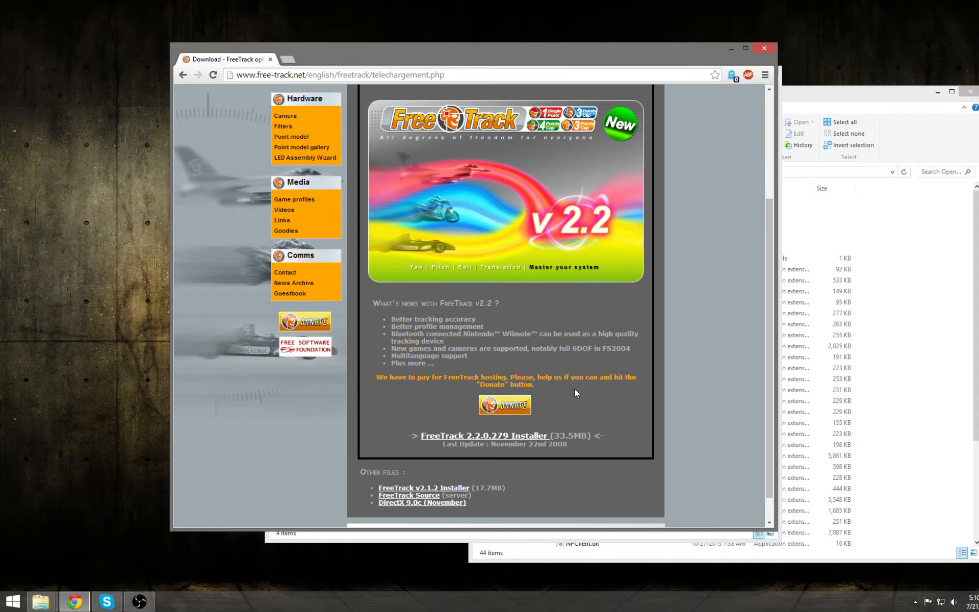
left_click(526, 437)
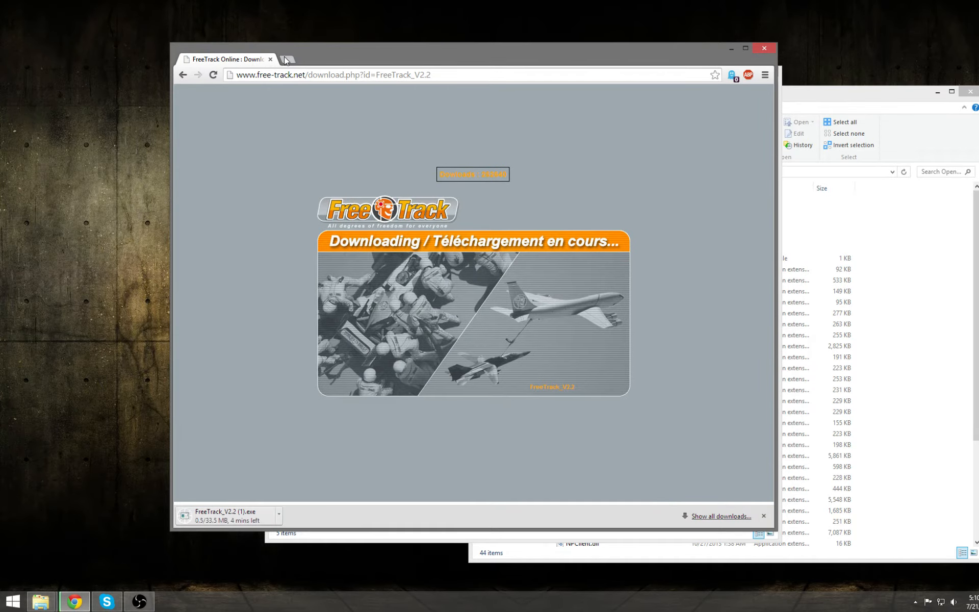
left_click(270, 60)
left_click(483, 147)
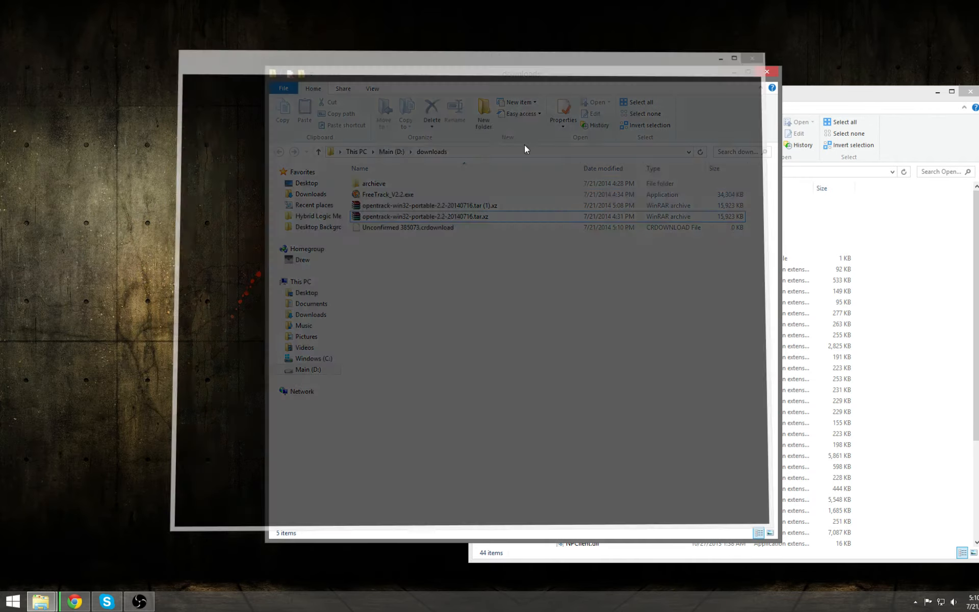
Run FreeTrack_V2.2.exe from the downloads folder and exit its install program without installing.
double_click(417, 195)
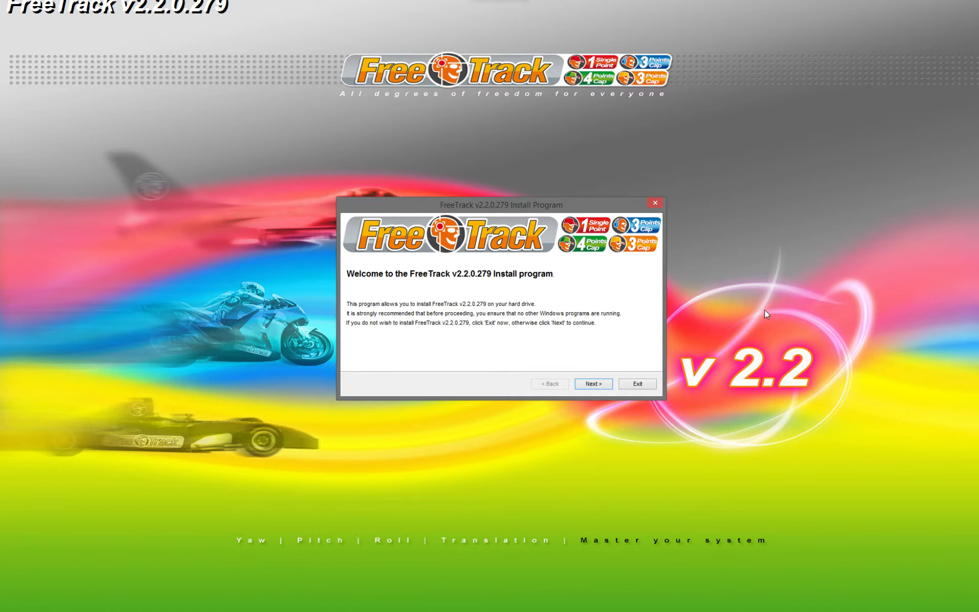
left_click(643, 385)
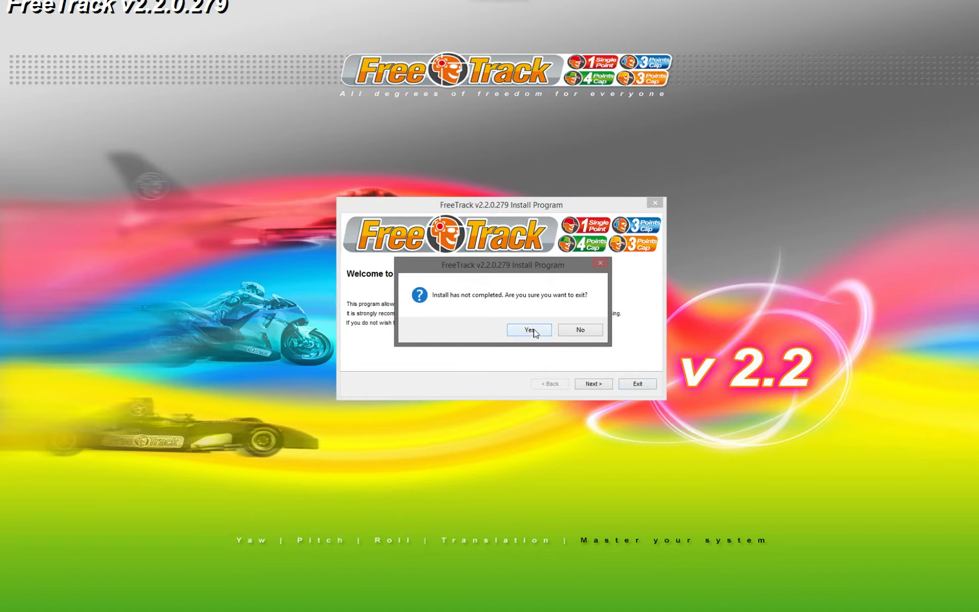
left_click(531, 330)
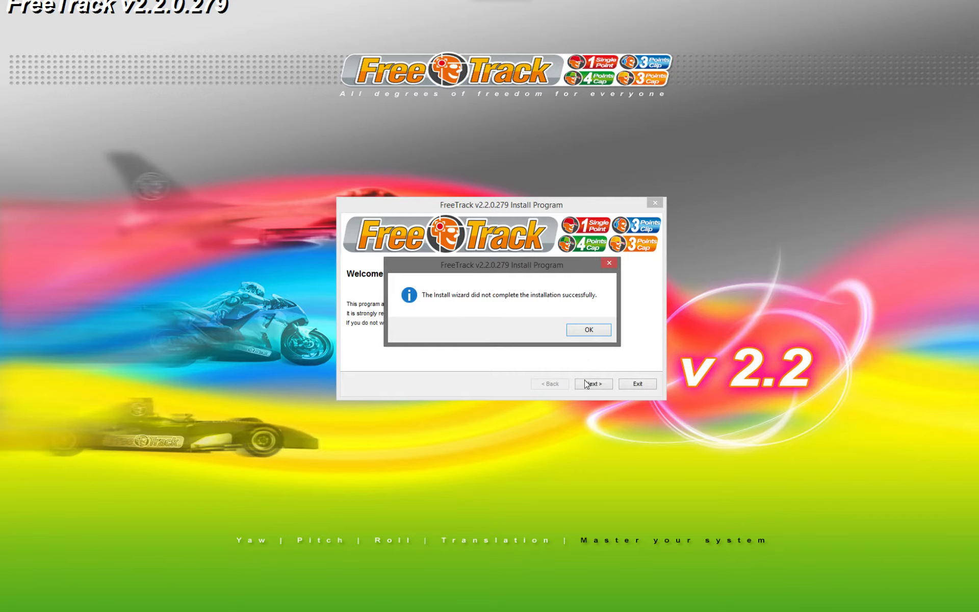
left_click(590, 330)
left_click(657, 203)
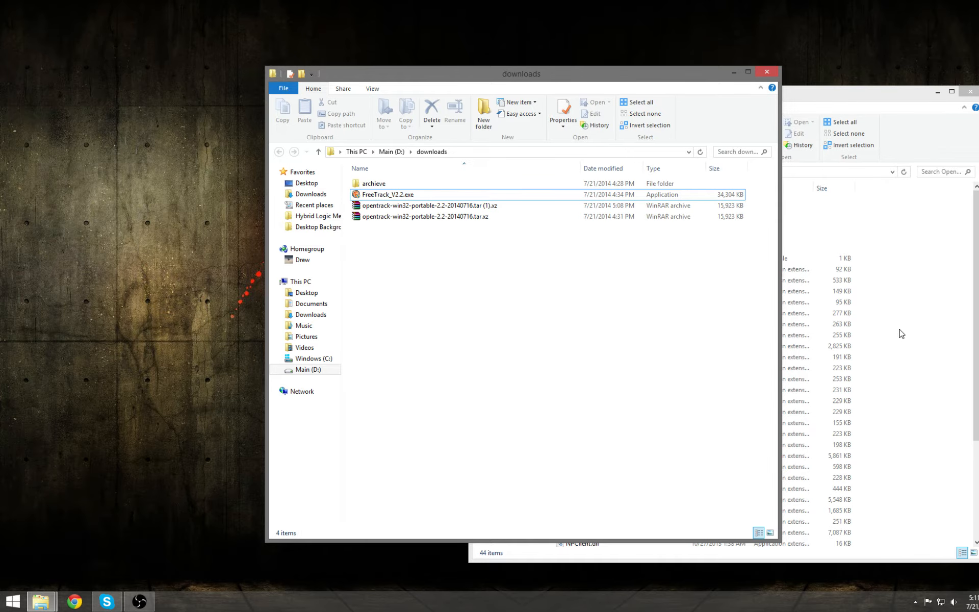
Close the Opentrack and downloads folder windows.
left_click(901, 334)
key("alt+F4")
key("alt+F4")
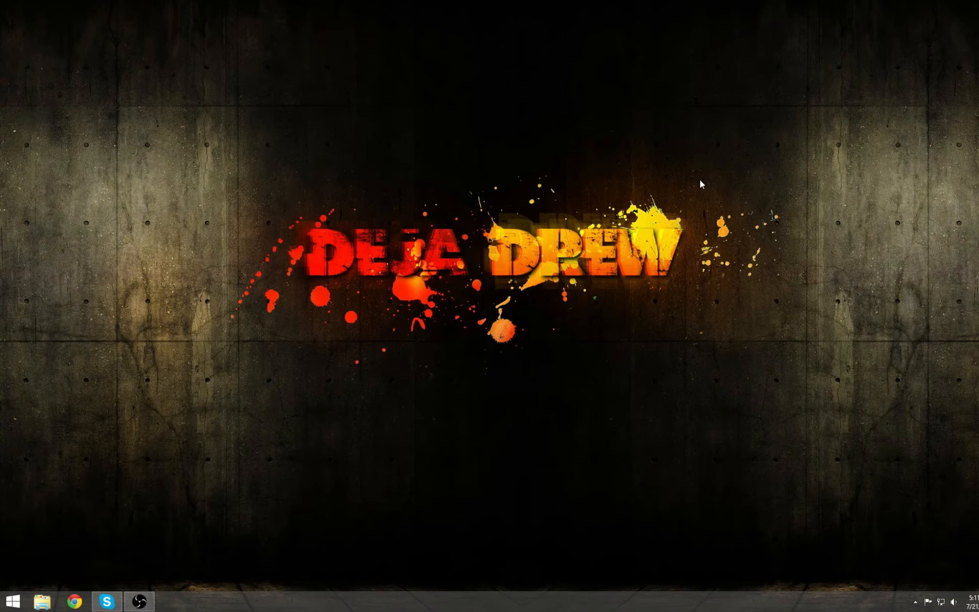
Launch opentrack from the Start screen and move its window to the right half of the desktop.
key("super")
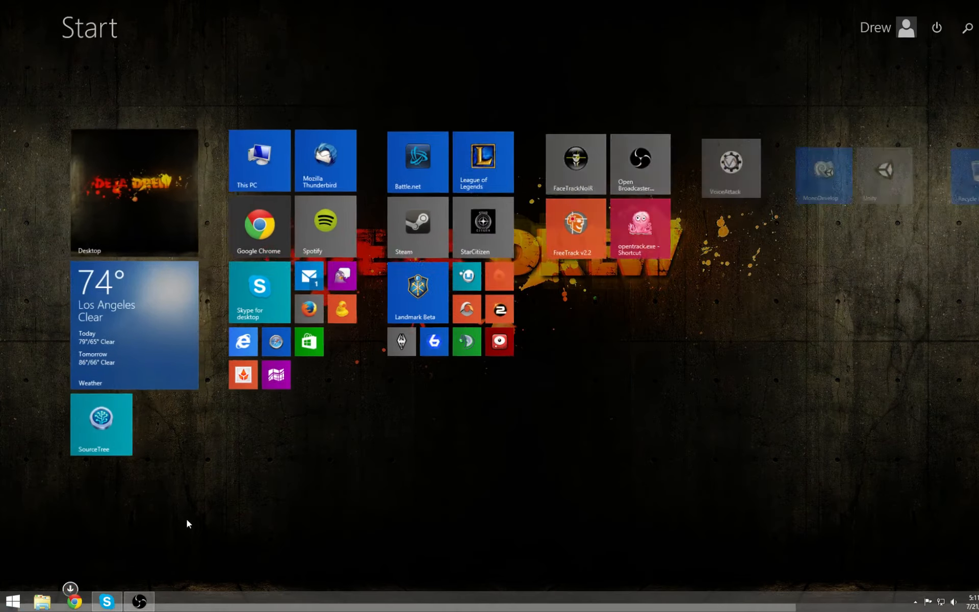
left_click(654, 230)
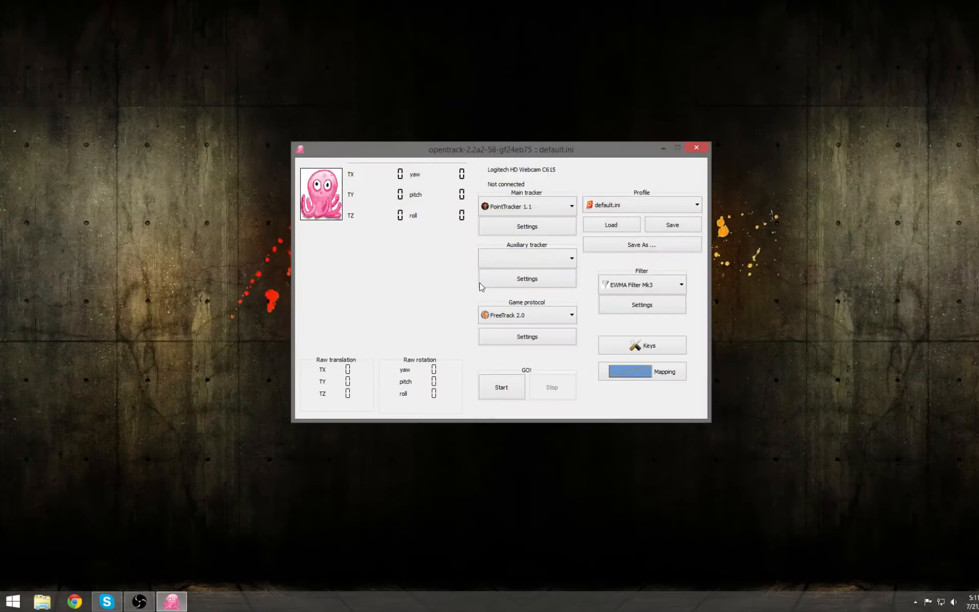
left_click_drag(473, 150, 647, 133)
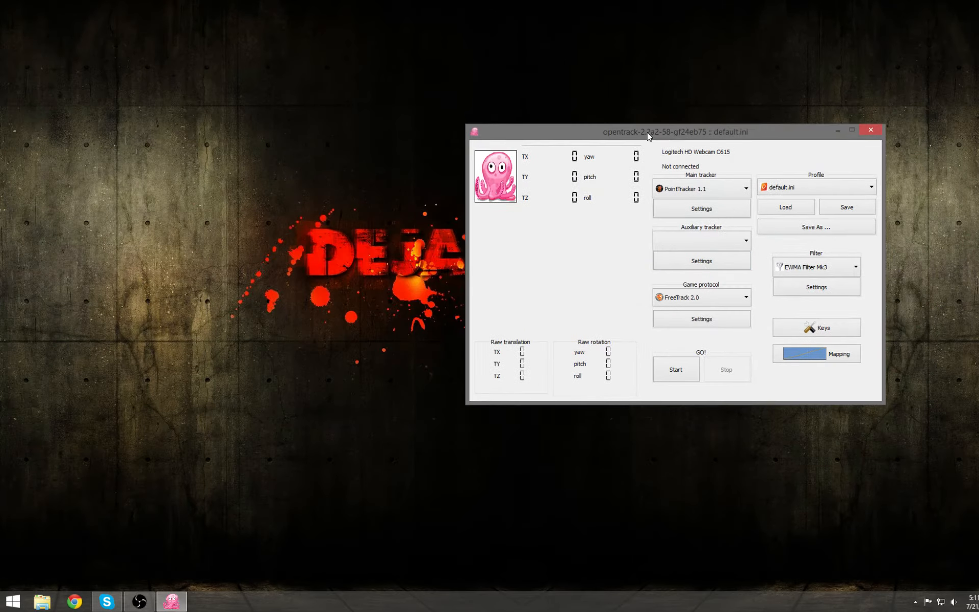
Start head tracking in opentrack and launch the Elite Dangerous Launcher through a search for "elite".
left_click(684, 372)
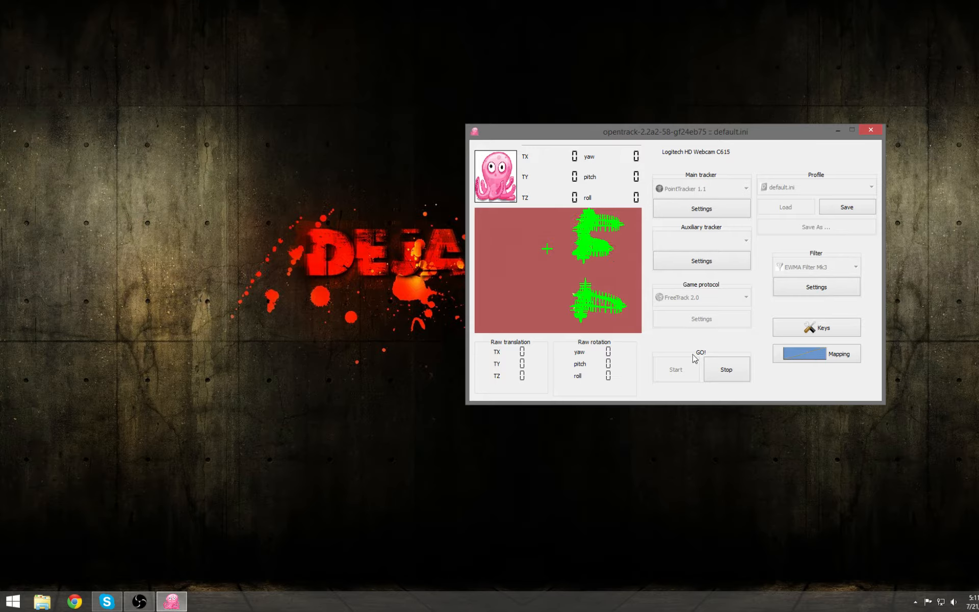
left_click(13, 601)
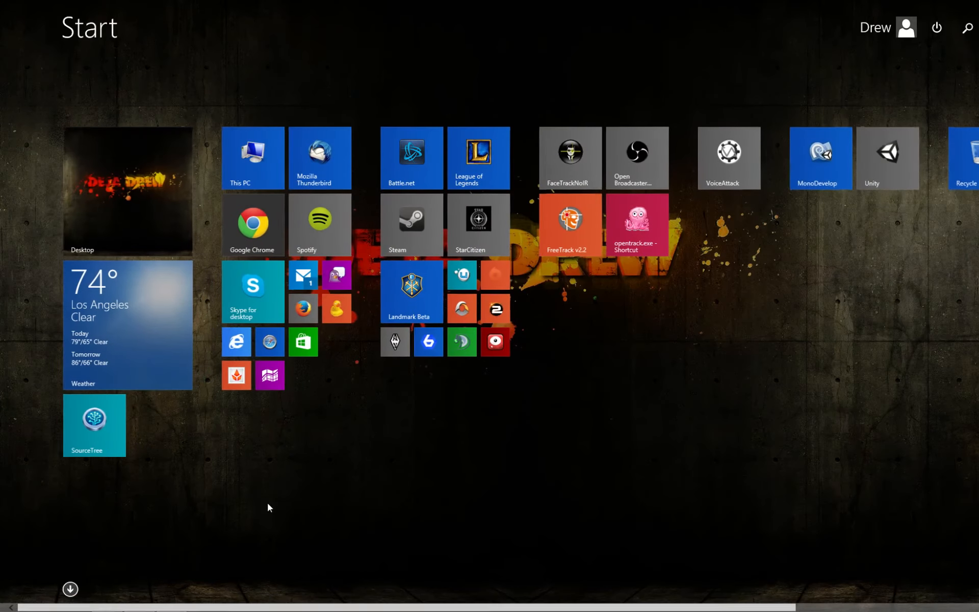
type("elite Dangerous Launcher")
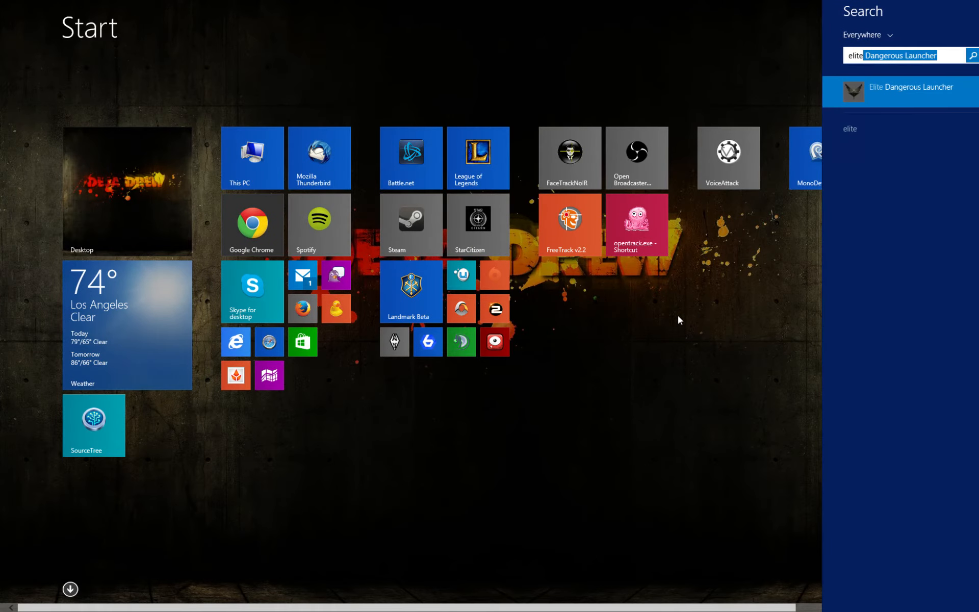
key("Return")
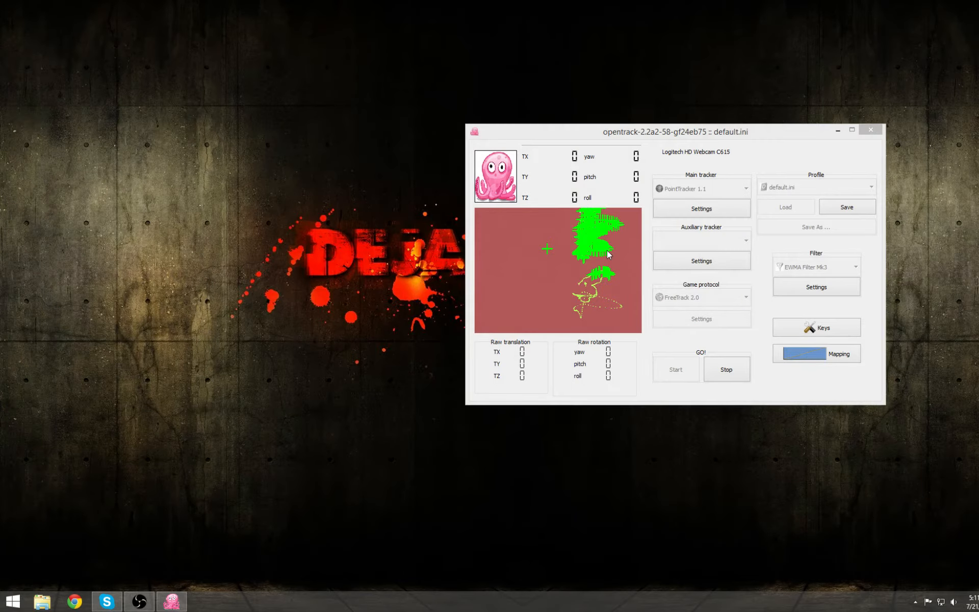
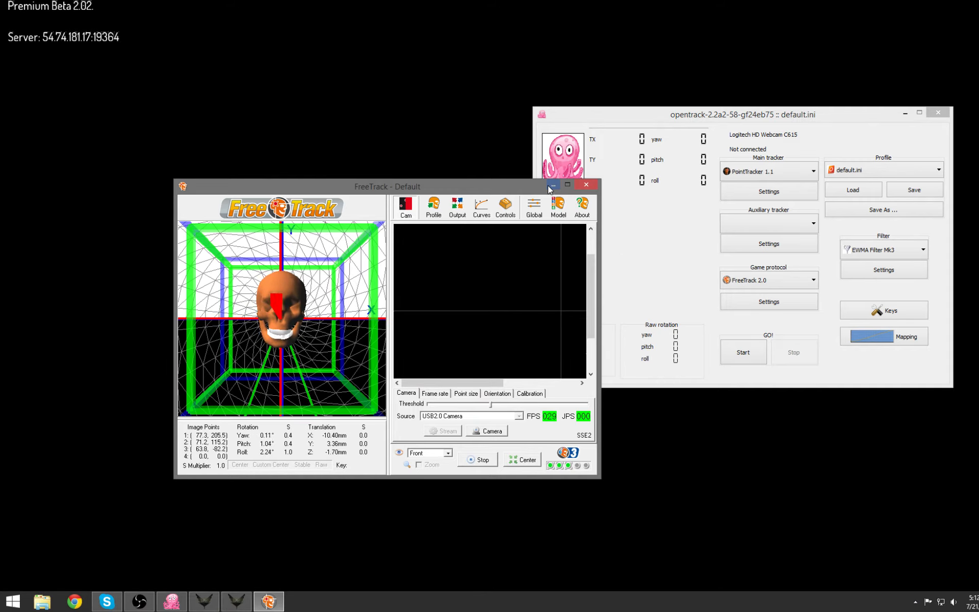
Minimise FreeTrack to return to Elite Dangerous, and enter a combat scenario past its introduction.
left_click(549, 184)
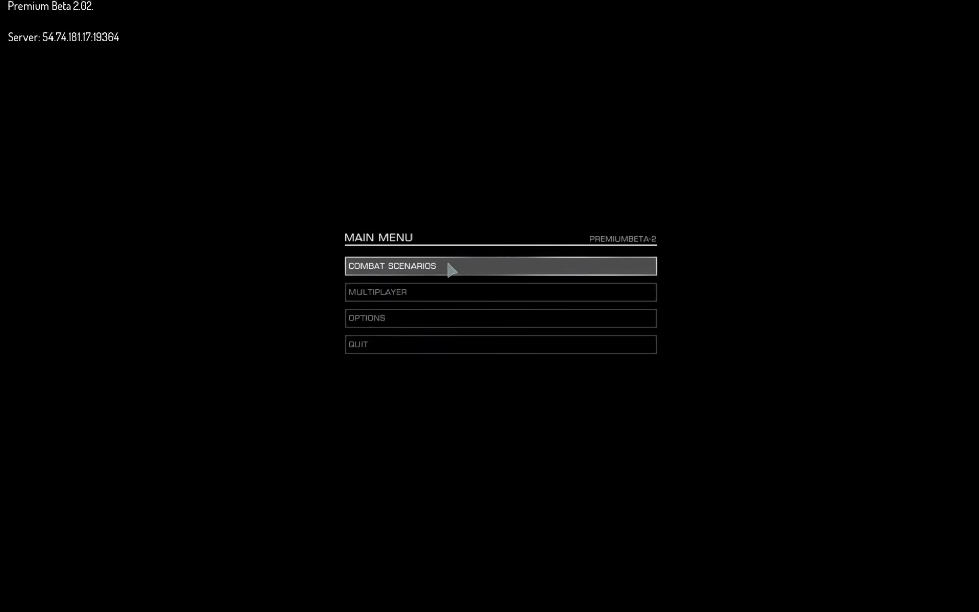
left_click(448, 267)
left_click(359, 201)
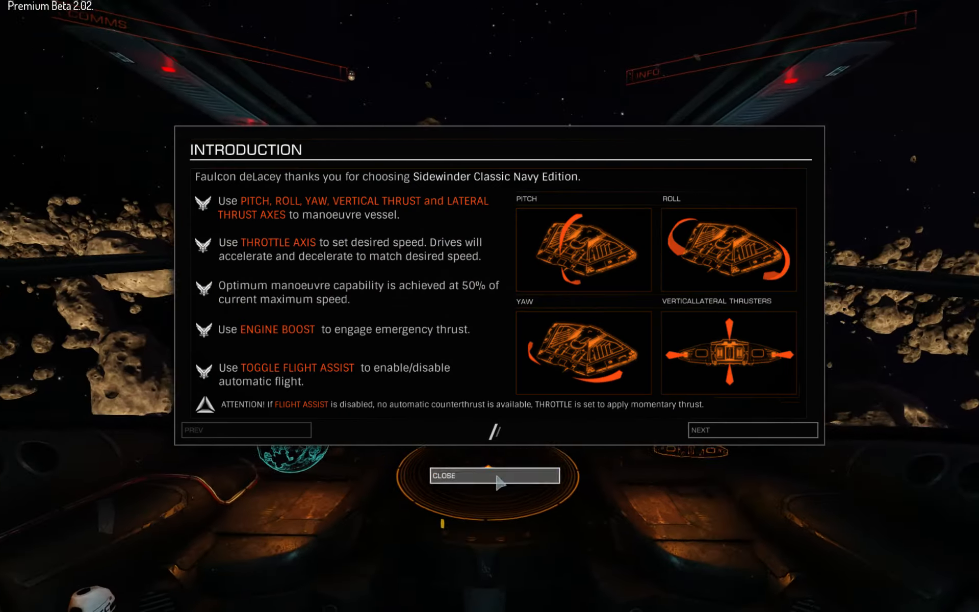
left_click(495, 475)
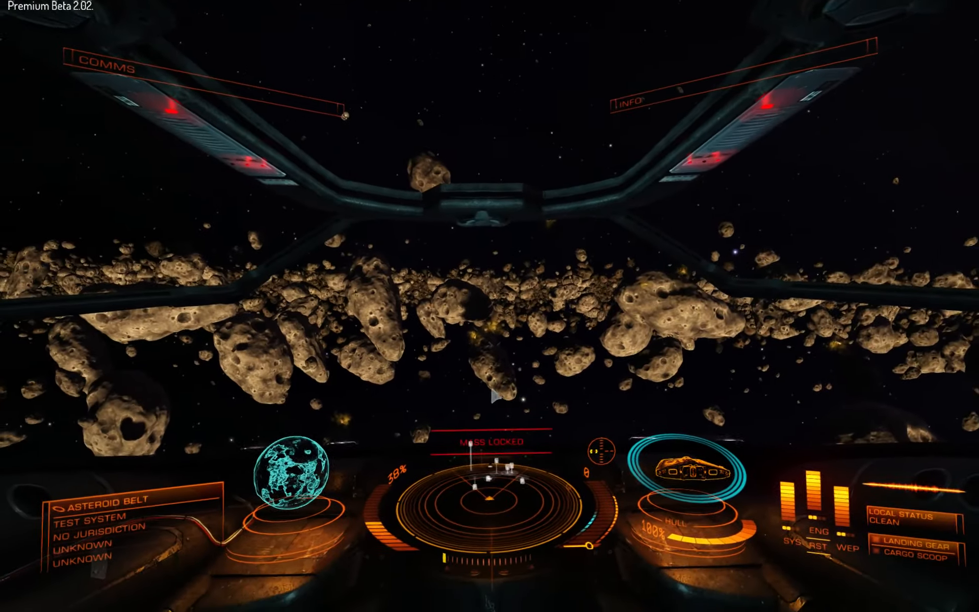
Leave the combat scenario and quit Elite Dangerous to the desktop.
key("Escape")
left_click(431, 372)
left_click(459, 316)
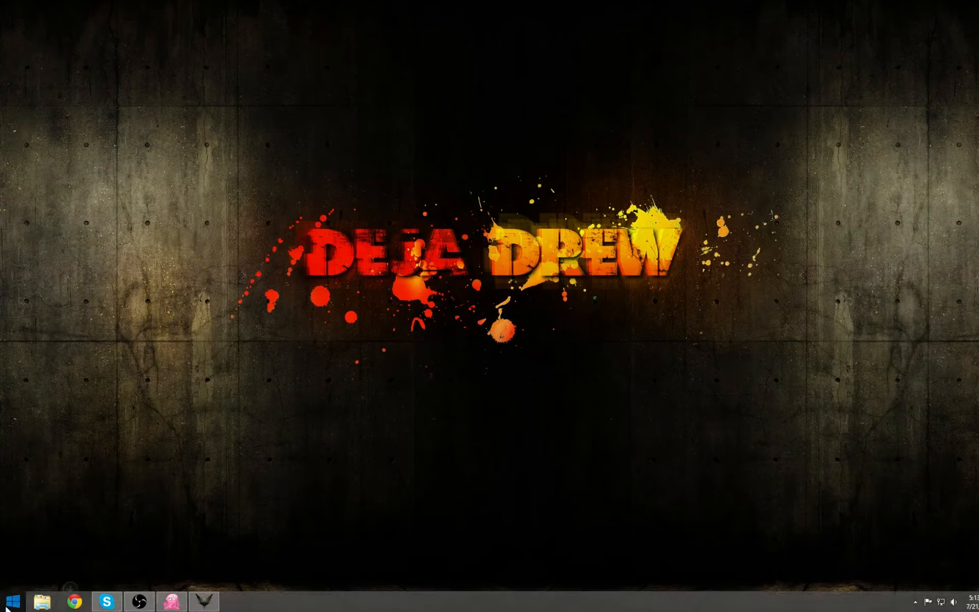
Try to launch FreeTrack from the Start screen, dismiss the error and restore its running window from the system tray.
key("super")
left_click(593, 255)
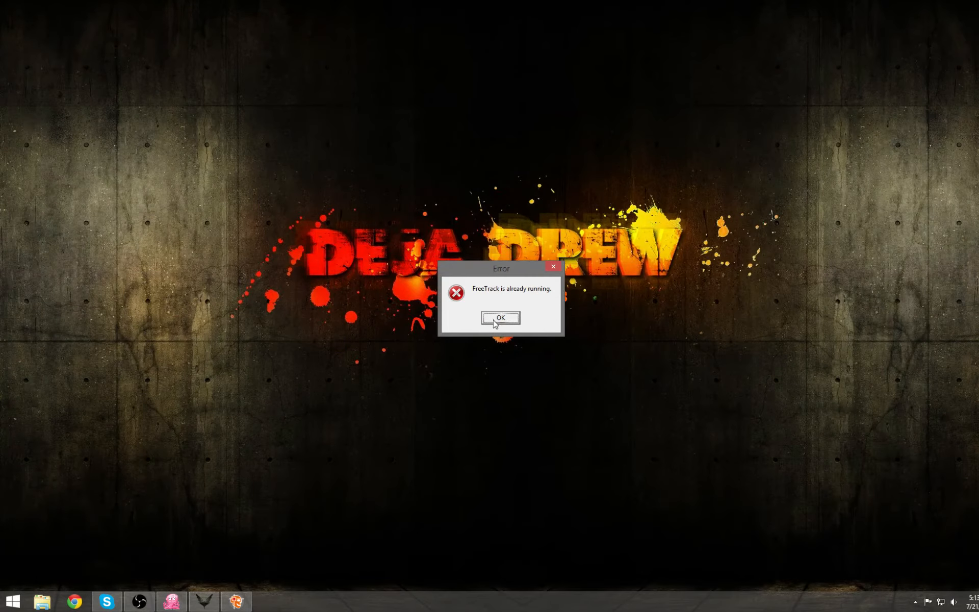
left_click(498, 321)
left_click(915, 602)
right_click(934, 548)
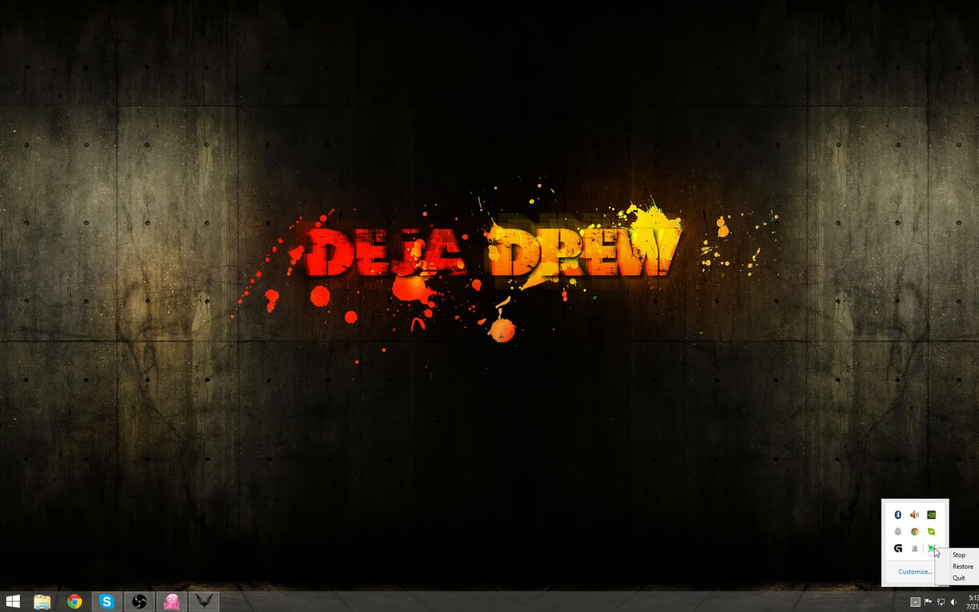
left_click(963, 572)
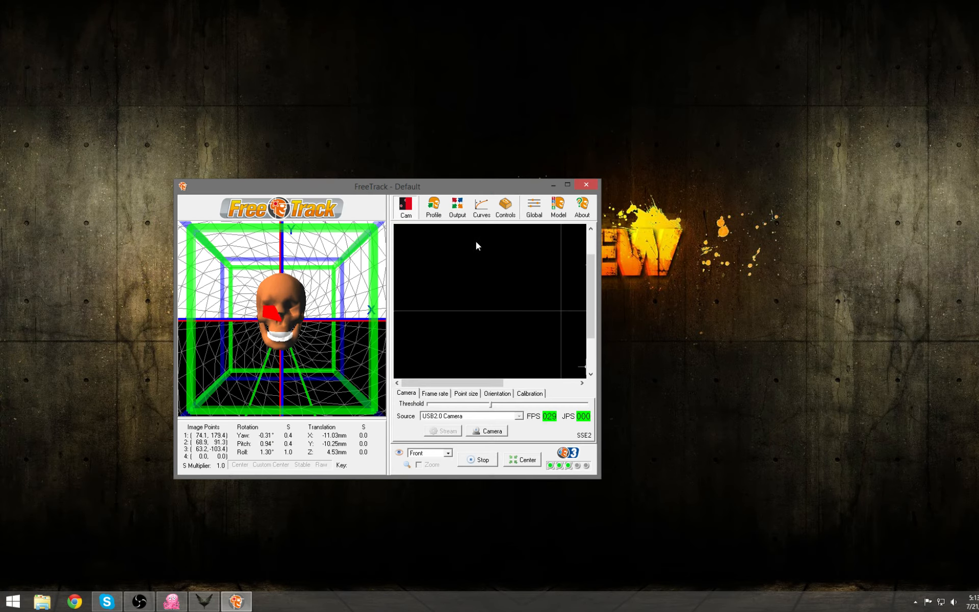
Move the FreeTrack window toward the middle of the desktop and review its point size, frame rate and camera settings.
left_click_drag(445, 189, 539, 127)
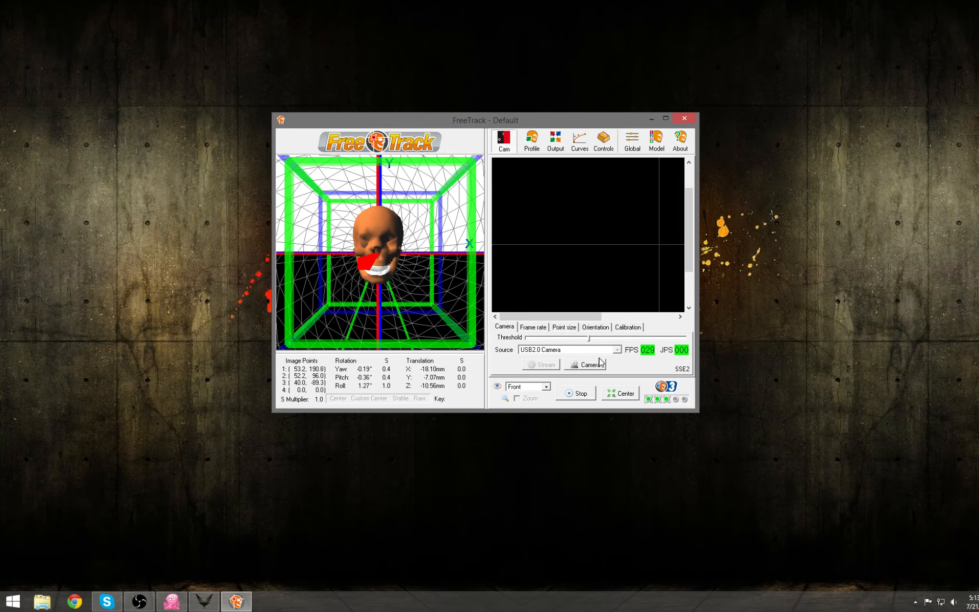
left_click(564, 327)
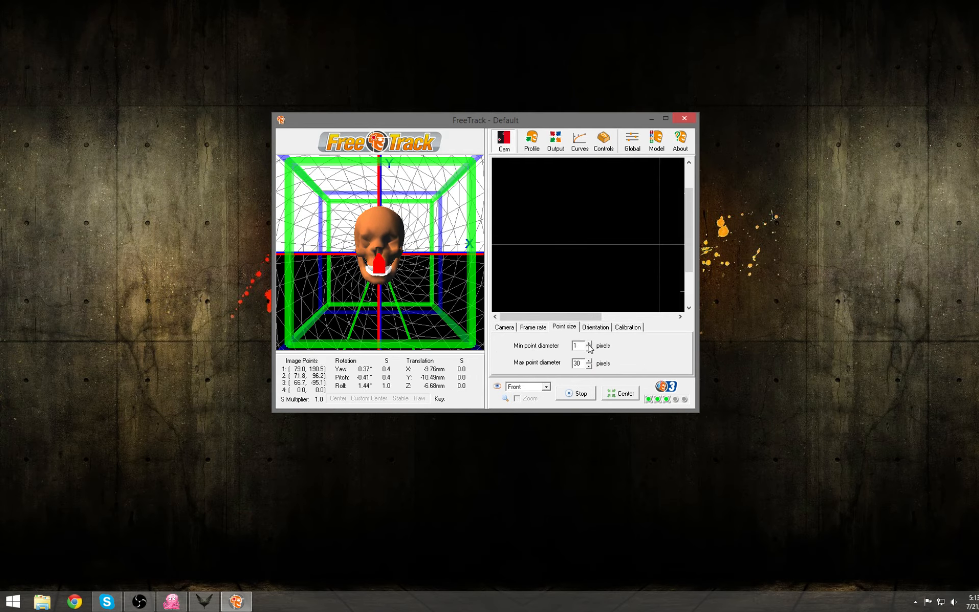
left_click(533, 327)
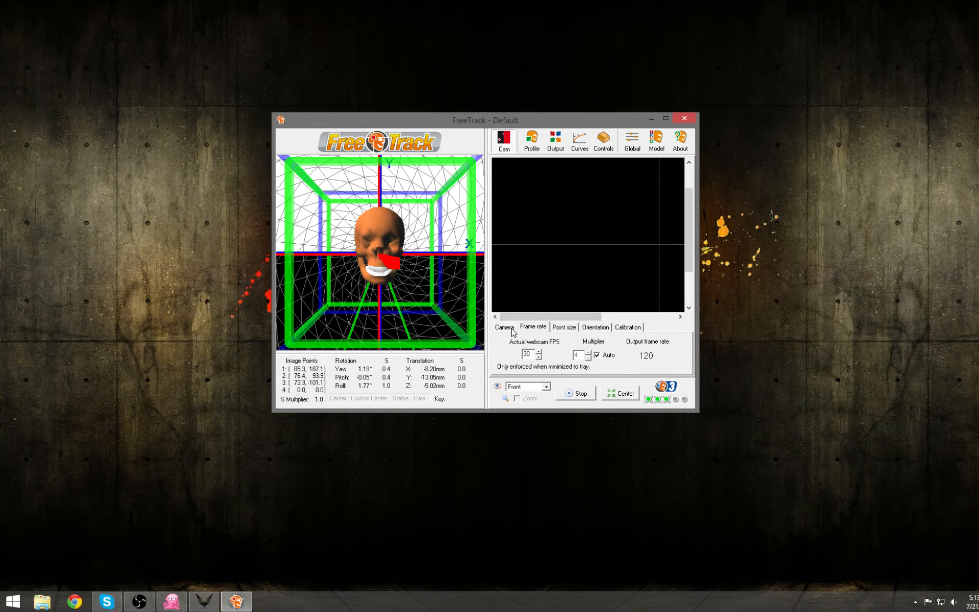
left_click(512, 327)
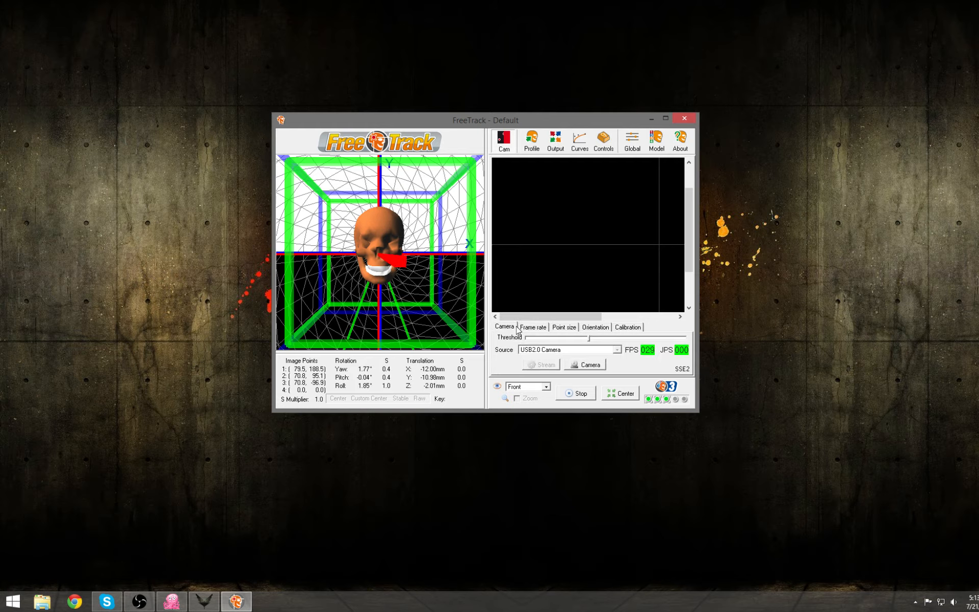
Set the tracking camera's exposure to -5 in FreeTrack and close the camera properties.
left_click(573, 370)
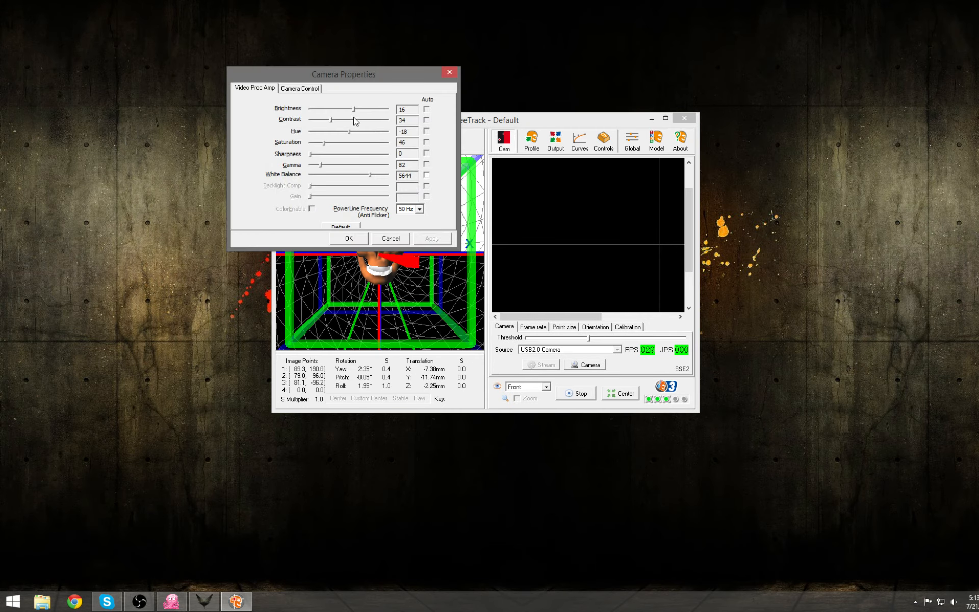
left_click(300, 87)
left_click_drag(346, 142, 352, 141)
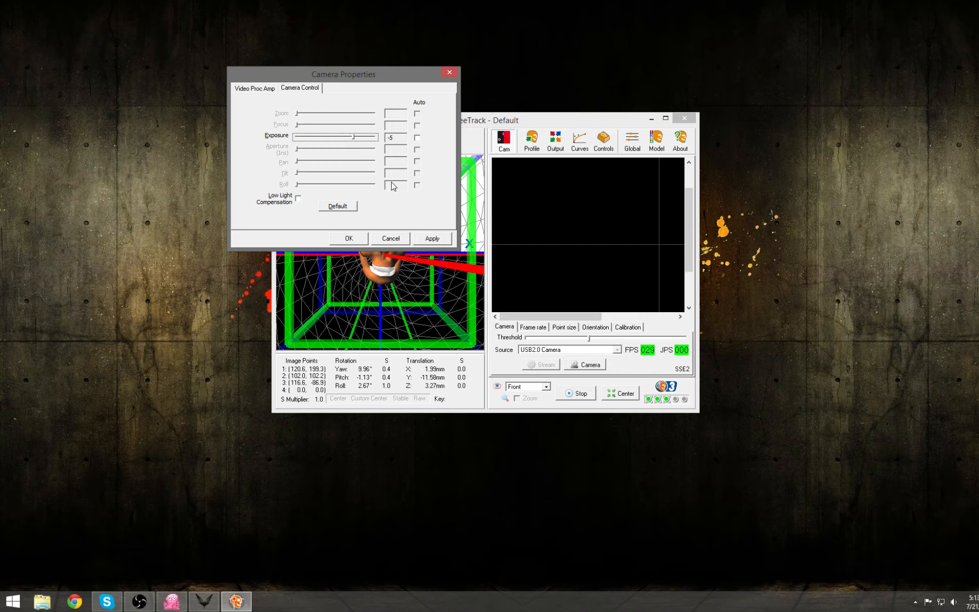
left_click(447, 240)
left_click(449, 72)
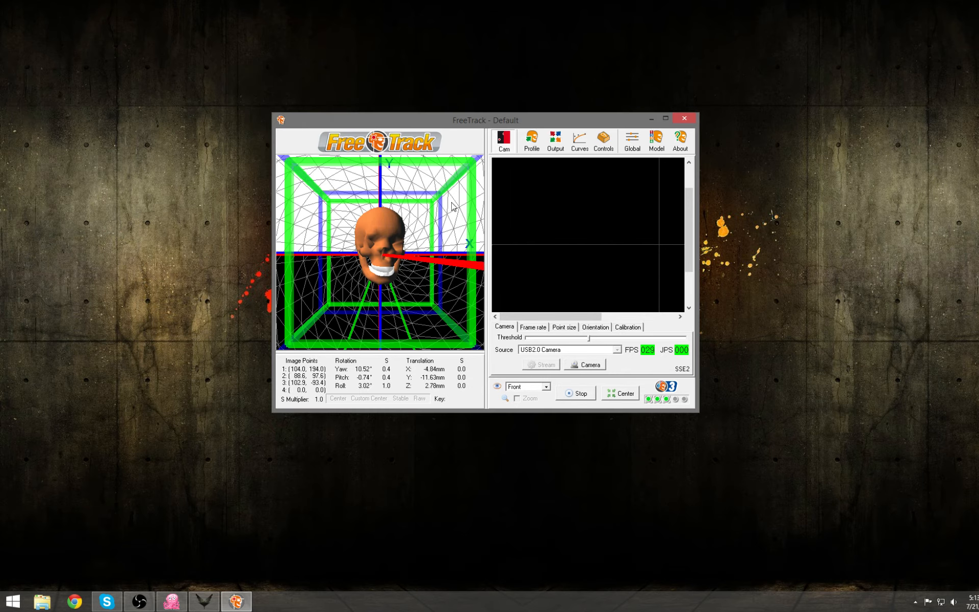
Review the camera control and video image properties, and examine the tracked points in the camera preview.
left_click(590, 369)
left_click(301, 89)
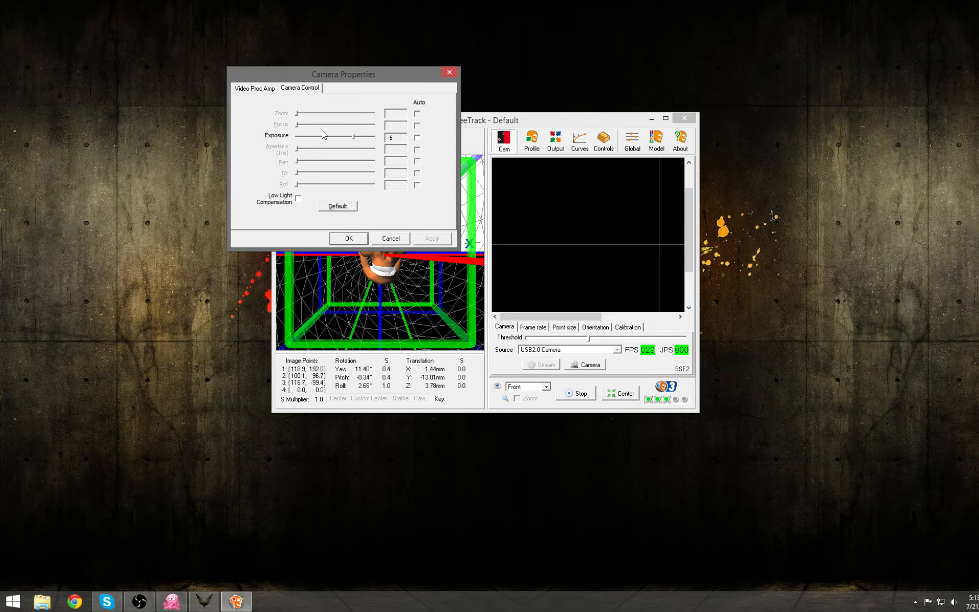
left_click(271, 89)
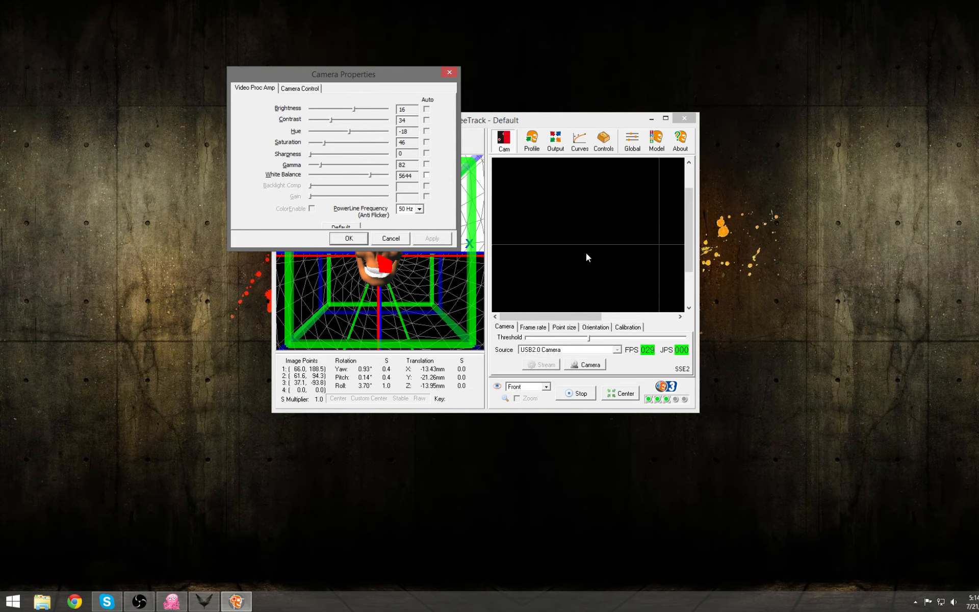
left_click(355, 240)
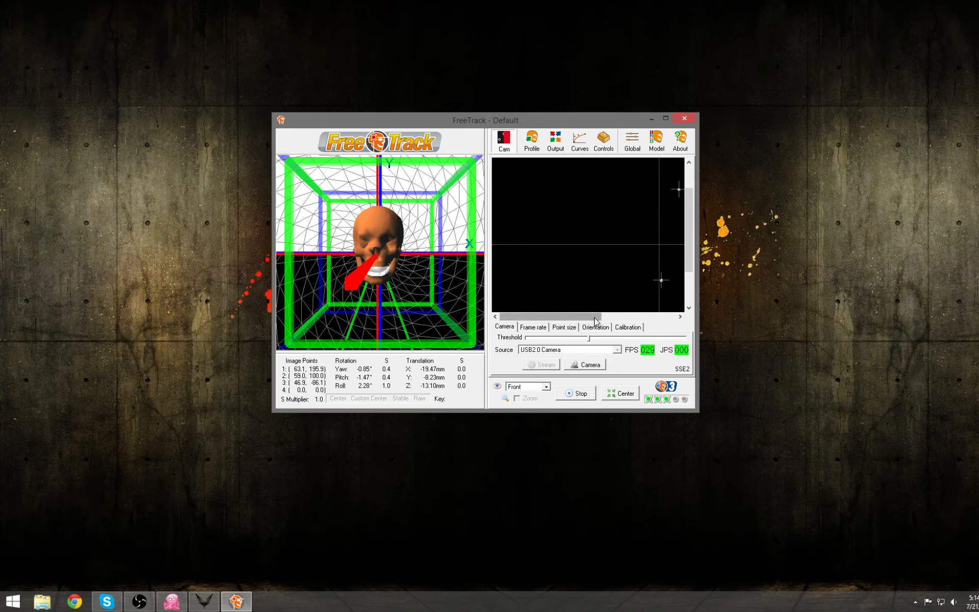
left_click_drag(596, 316, 624, 321)
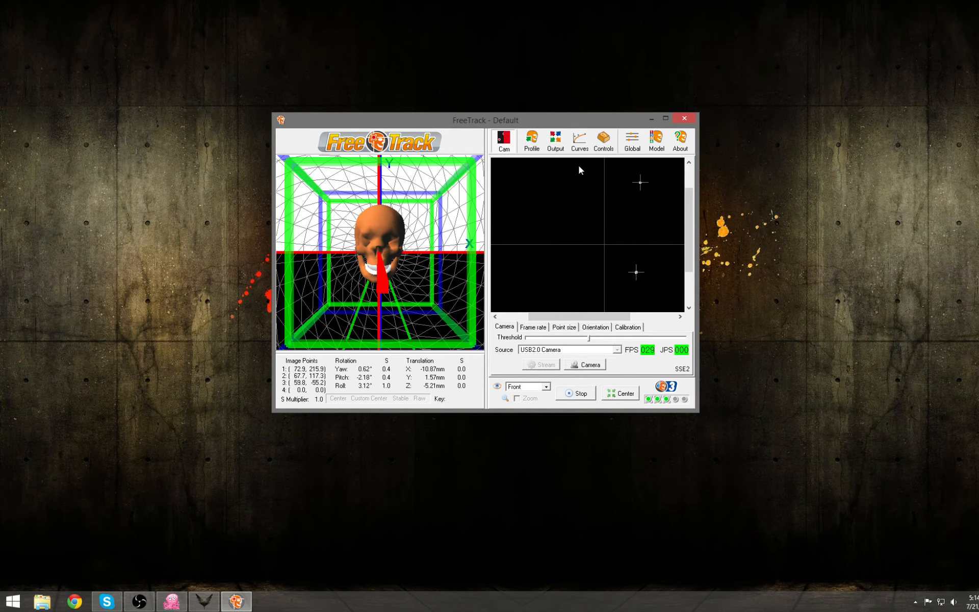
Inspect the preset shapes for the yaw rotation curve and slightly nudge the curve's end point.
left_click(580, 141)
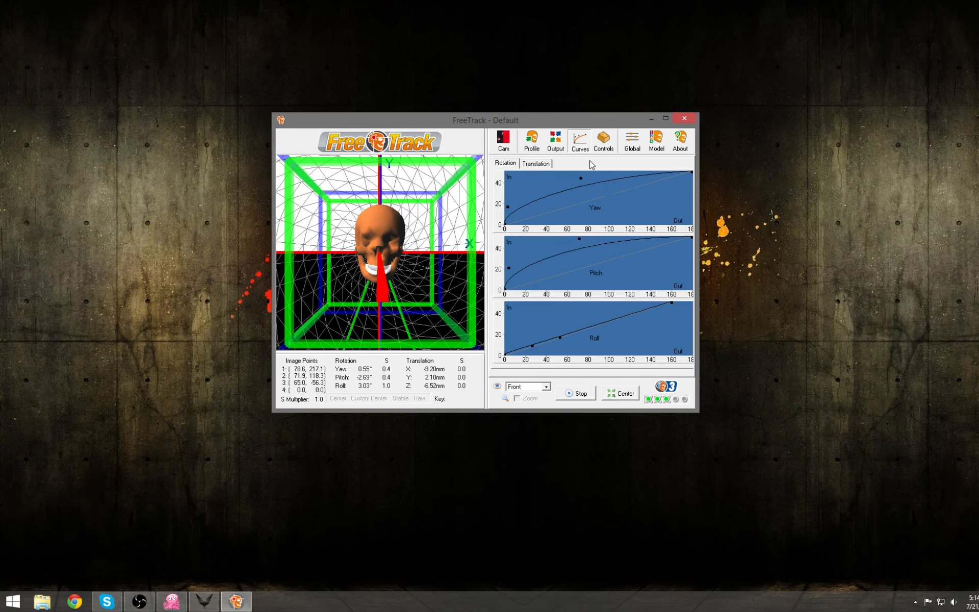
right_click(607, 211)
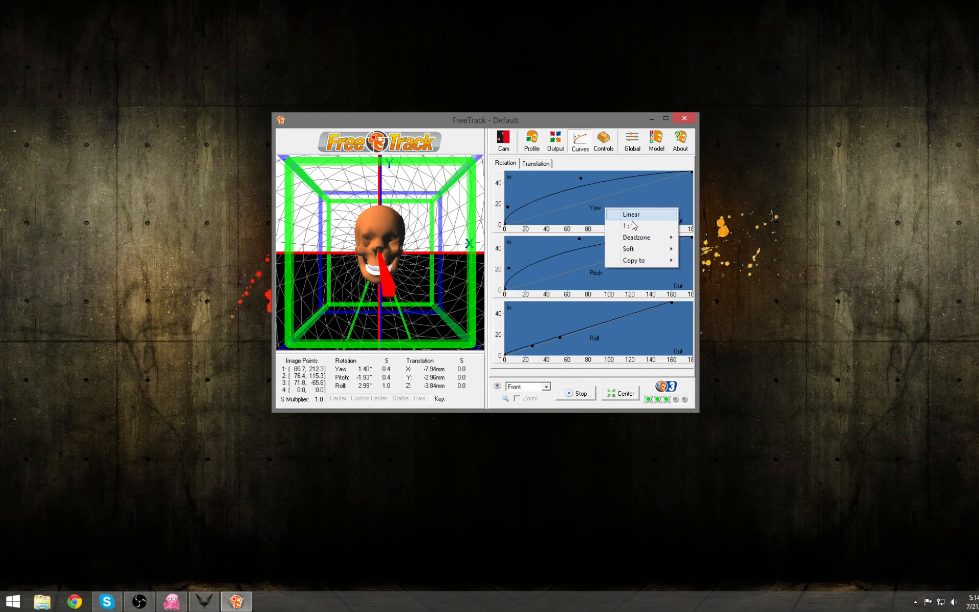
mouse_move(632, 249)
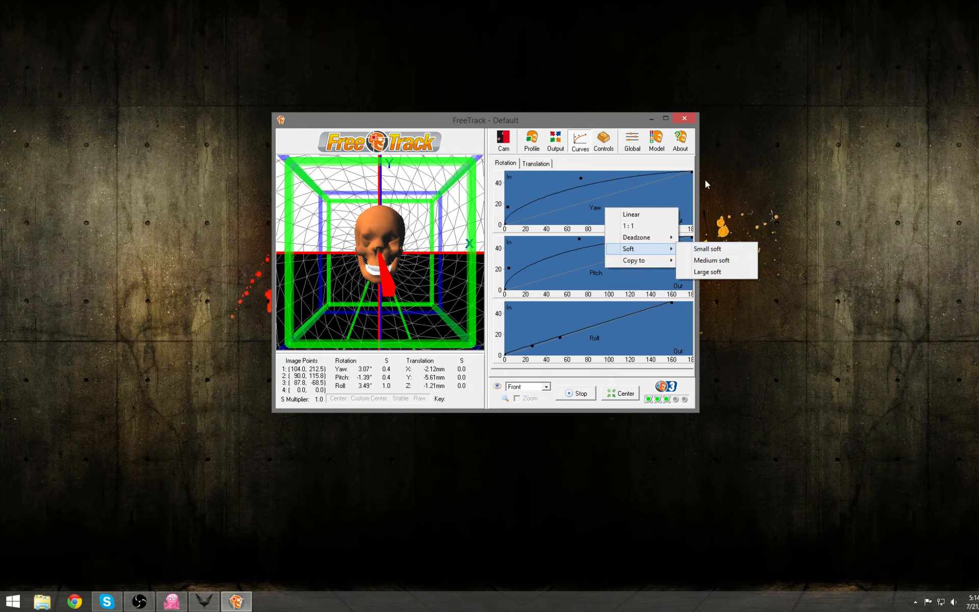
left_click(687, 162)
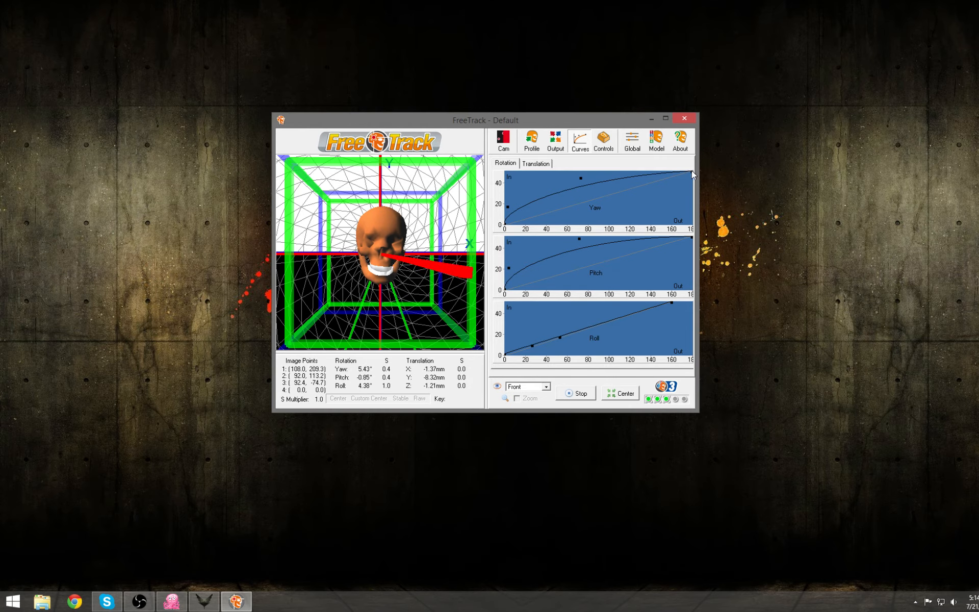
mouse_move(691, 172)
left_mouse_down()
mouse_move(663, 173)
mouse_move(692, 172)
left_mouse_up()
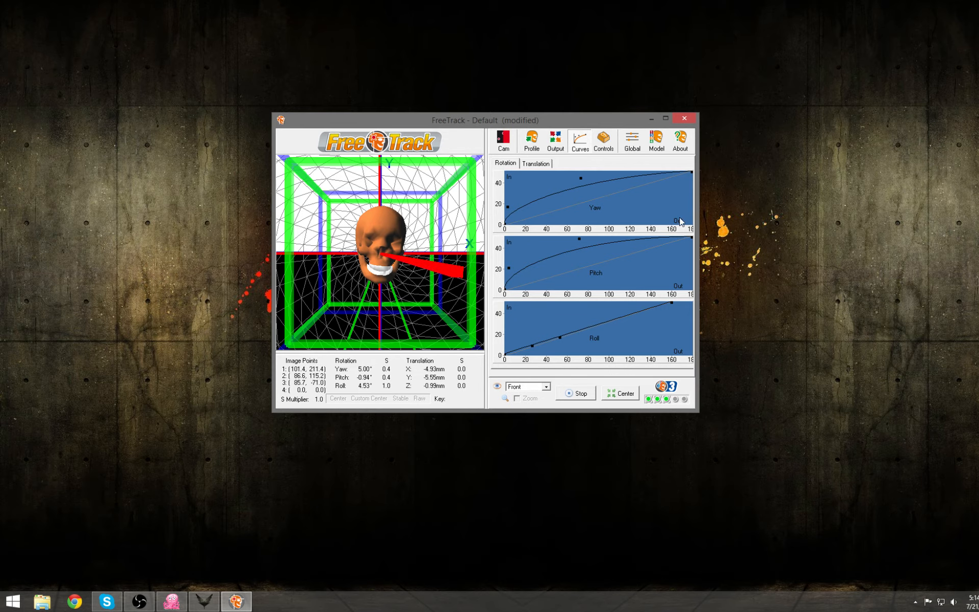
Check FreeTrack's output interfaces and set the profile's X and Y sensitivity to 0.4.
left_click(555, 141)
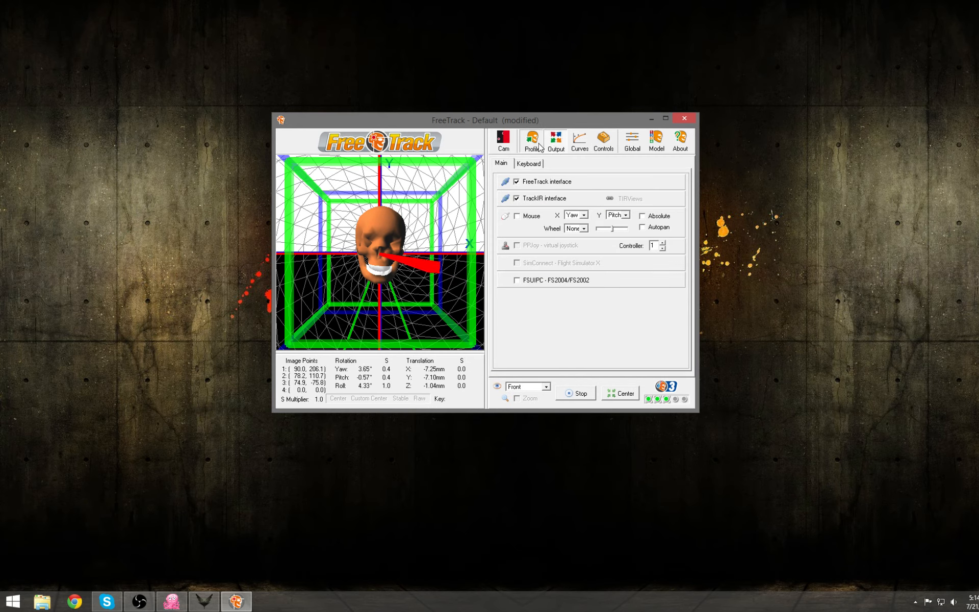
left_click(532, 141)
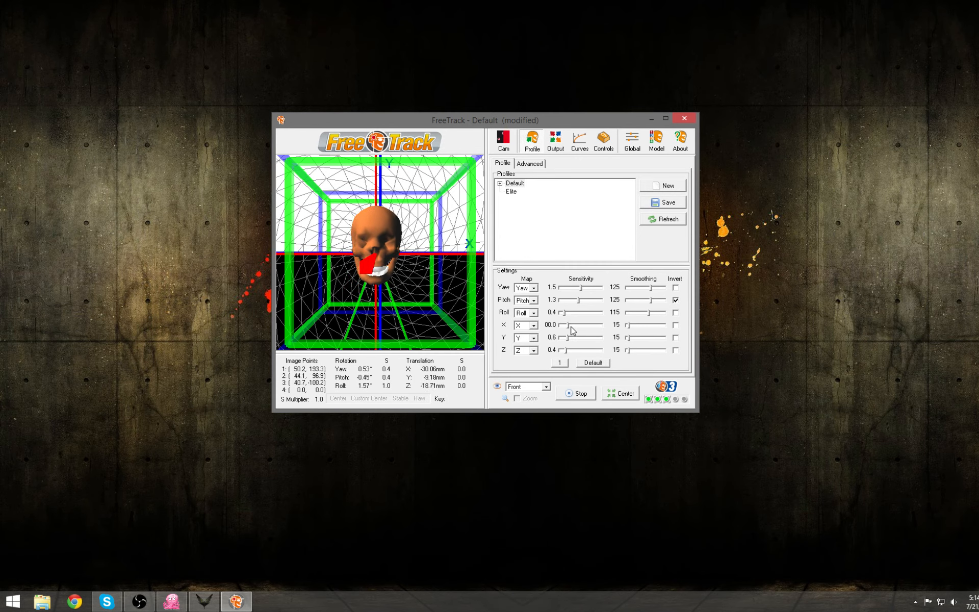
left_click_drag(570, 330, 572, 329)
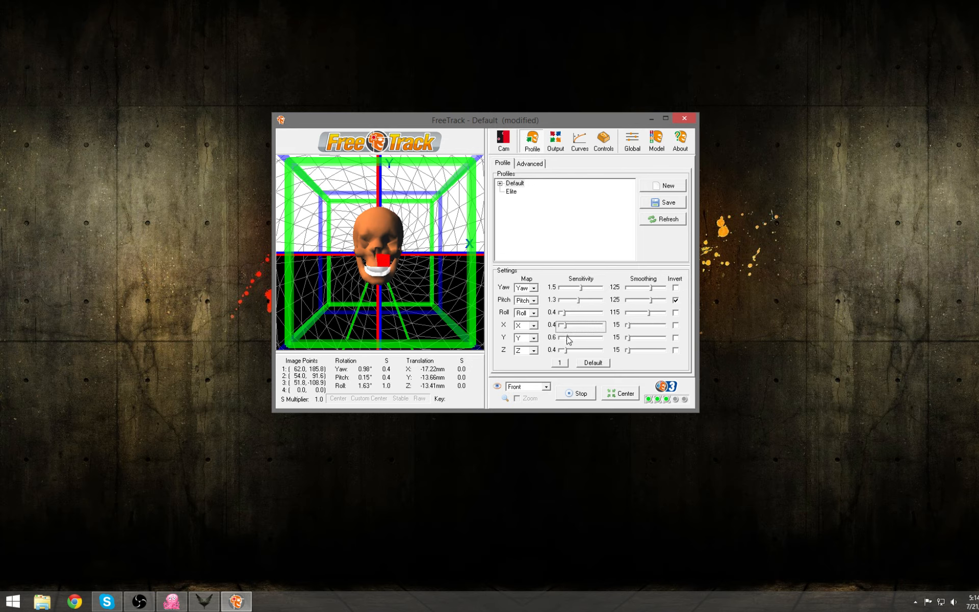
left_click_drag(569, 340, 567, 340)
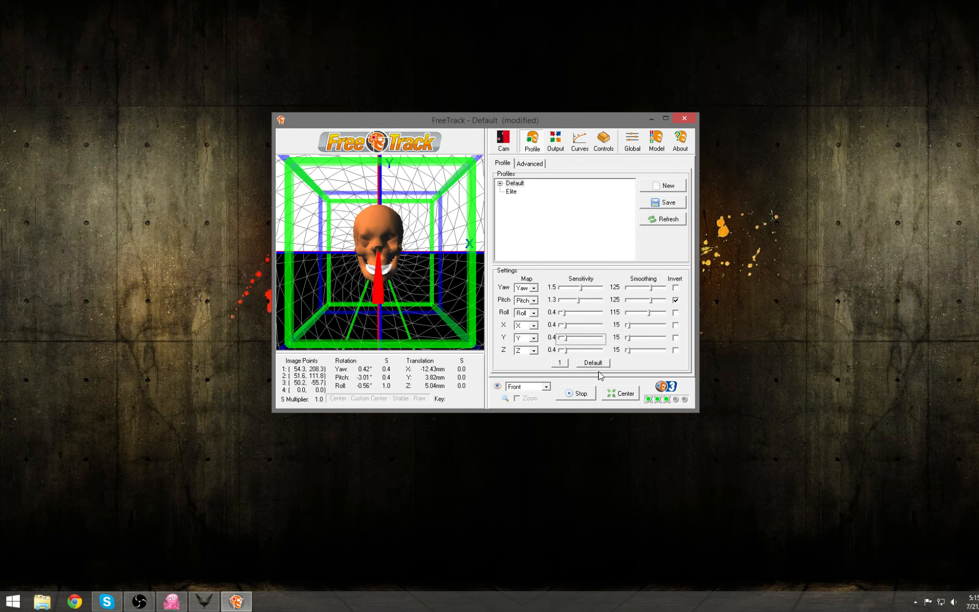
Stop the tracking and close FreeTrack, confirming the exit.
left_click(589, 400)
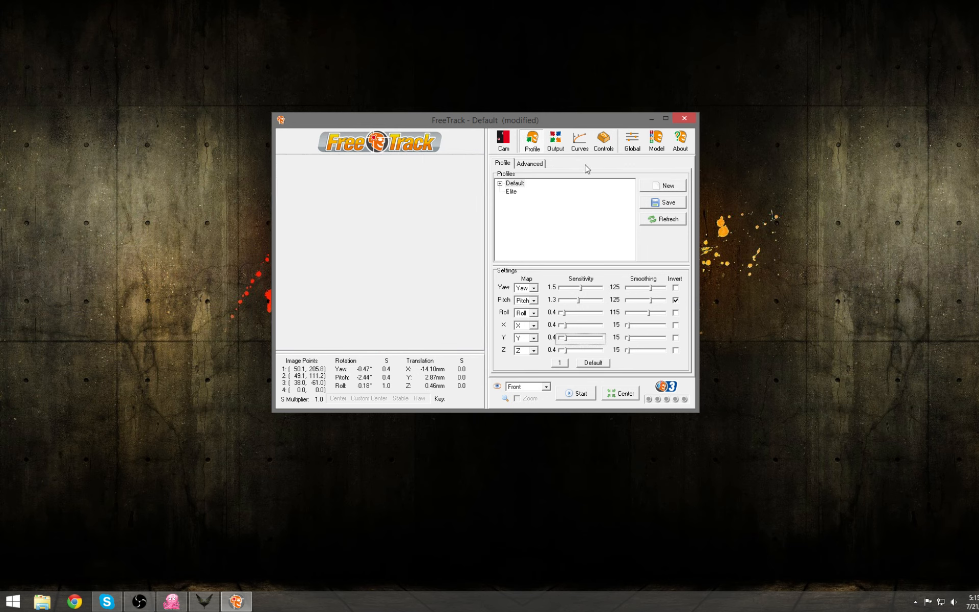
left_click_drag(597, 125, 603, 146)
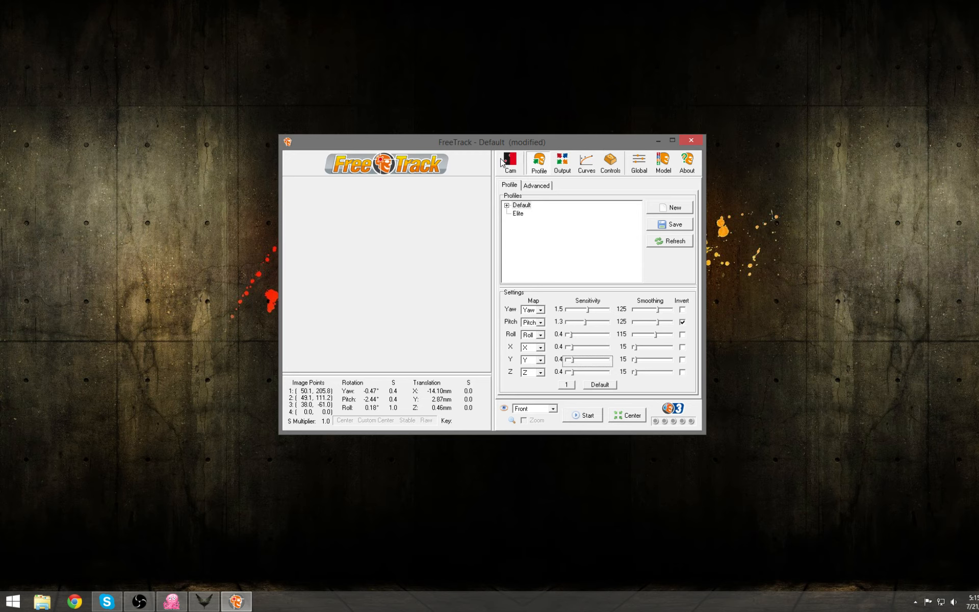
left_click_drag(509, 151, 529, 158)
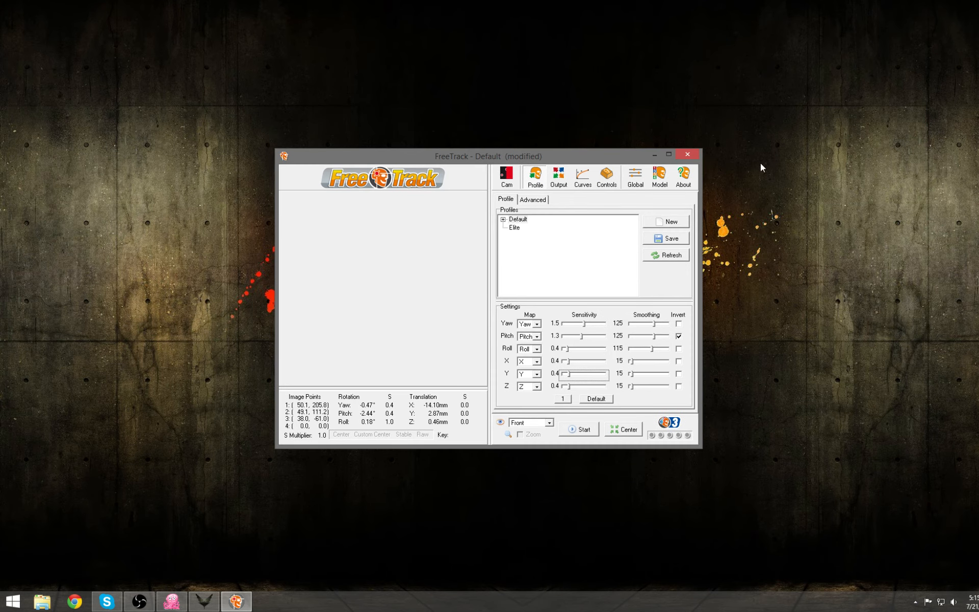
left_click(694, 155)
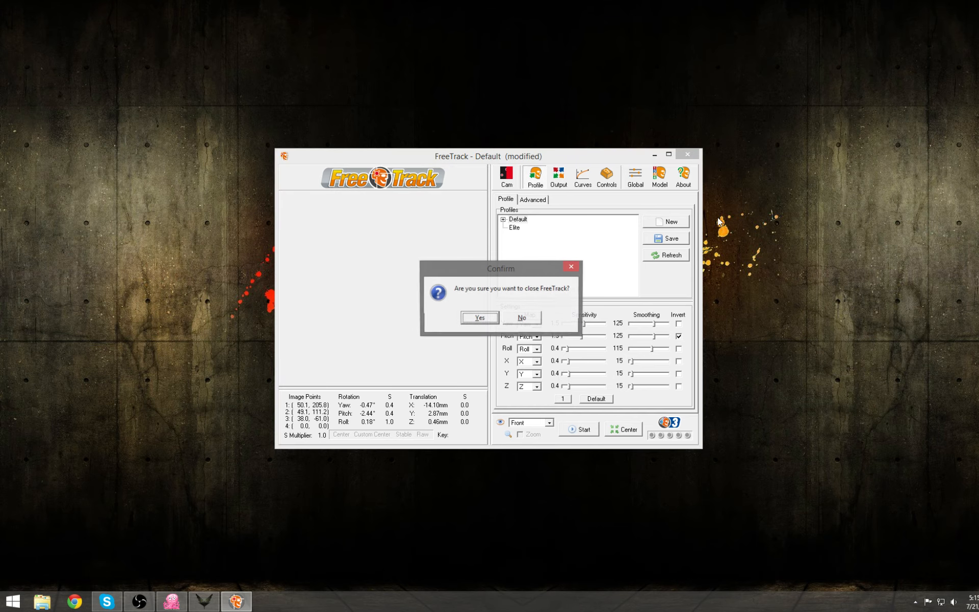
left_click(482, 318)
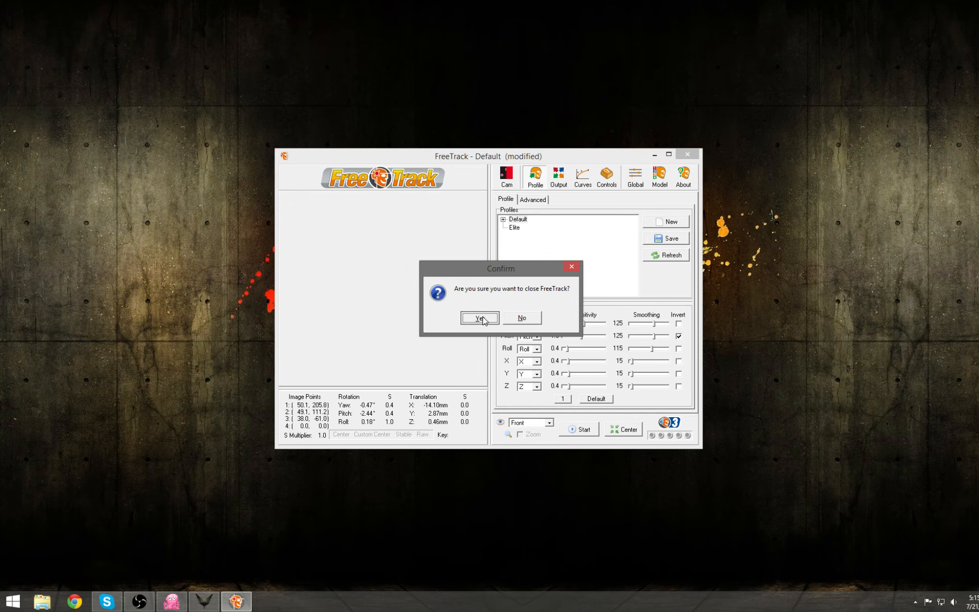